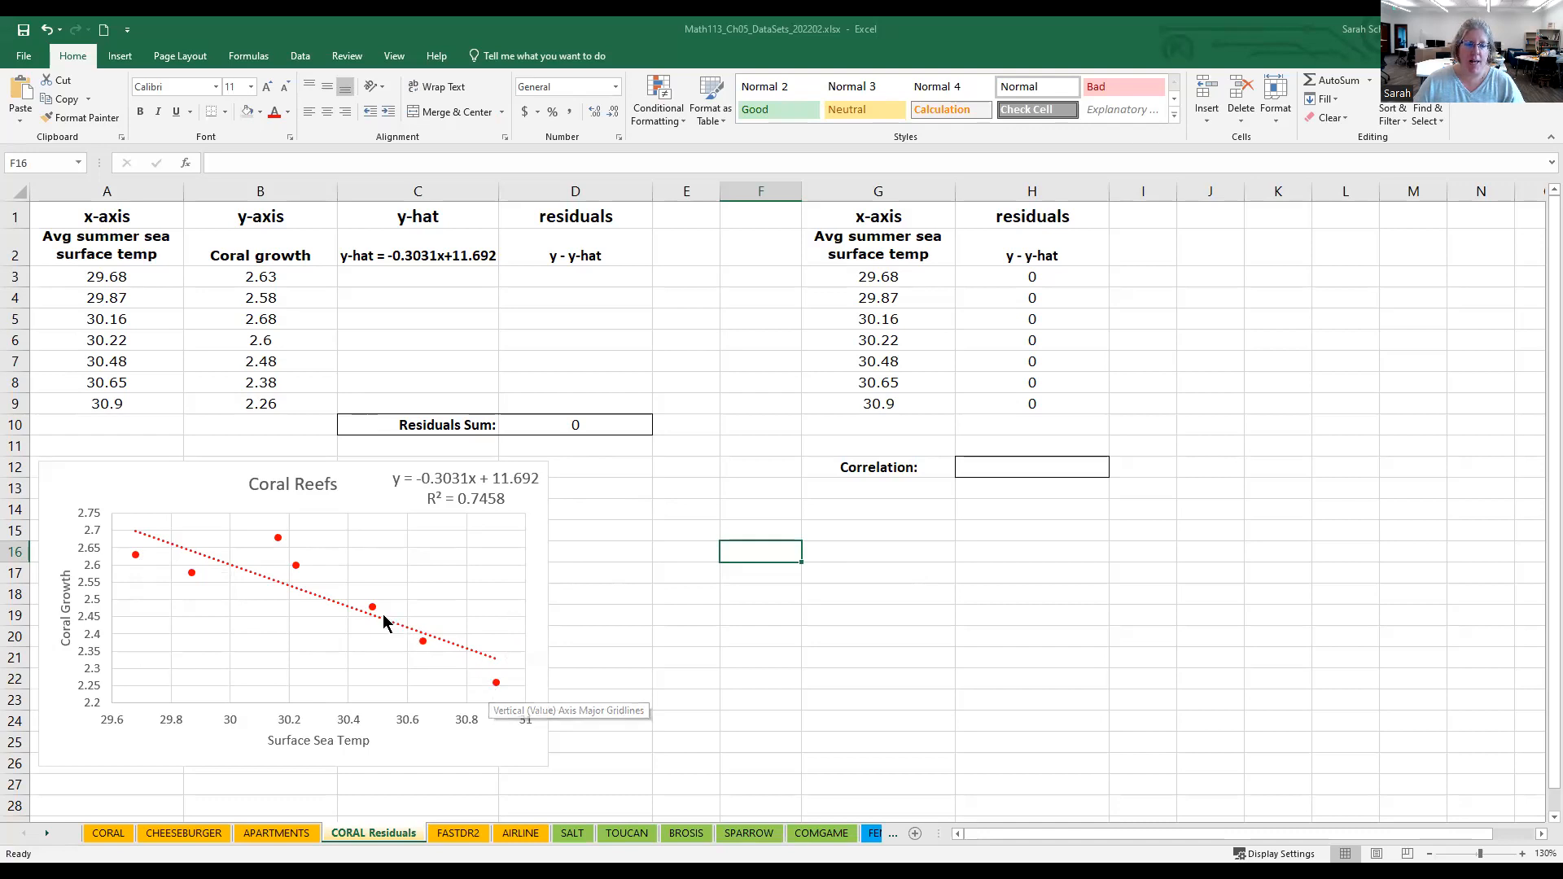
Review the sea surface temperature column, the coral growth column and the y-hat heading.
mouse_move(276, 541)
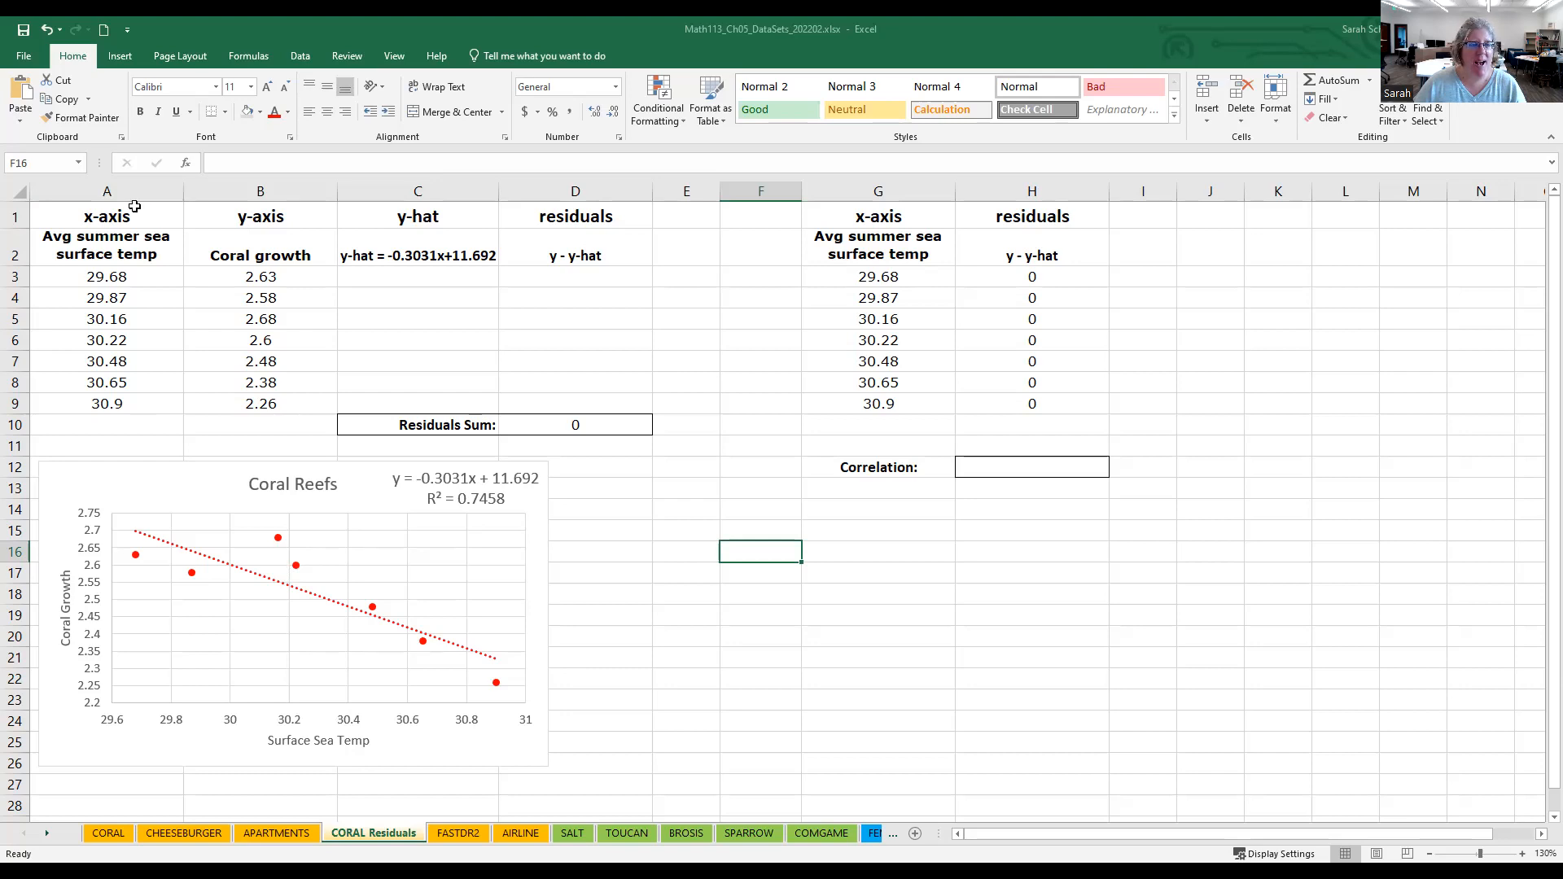
left_click_drag(134, 206, 133, 403)
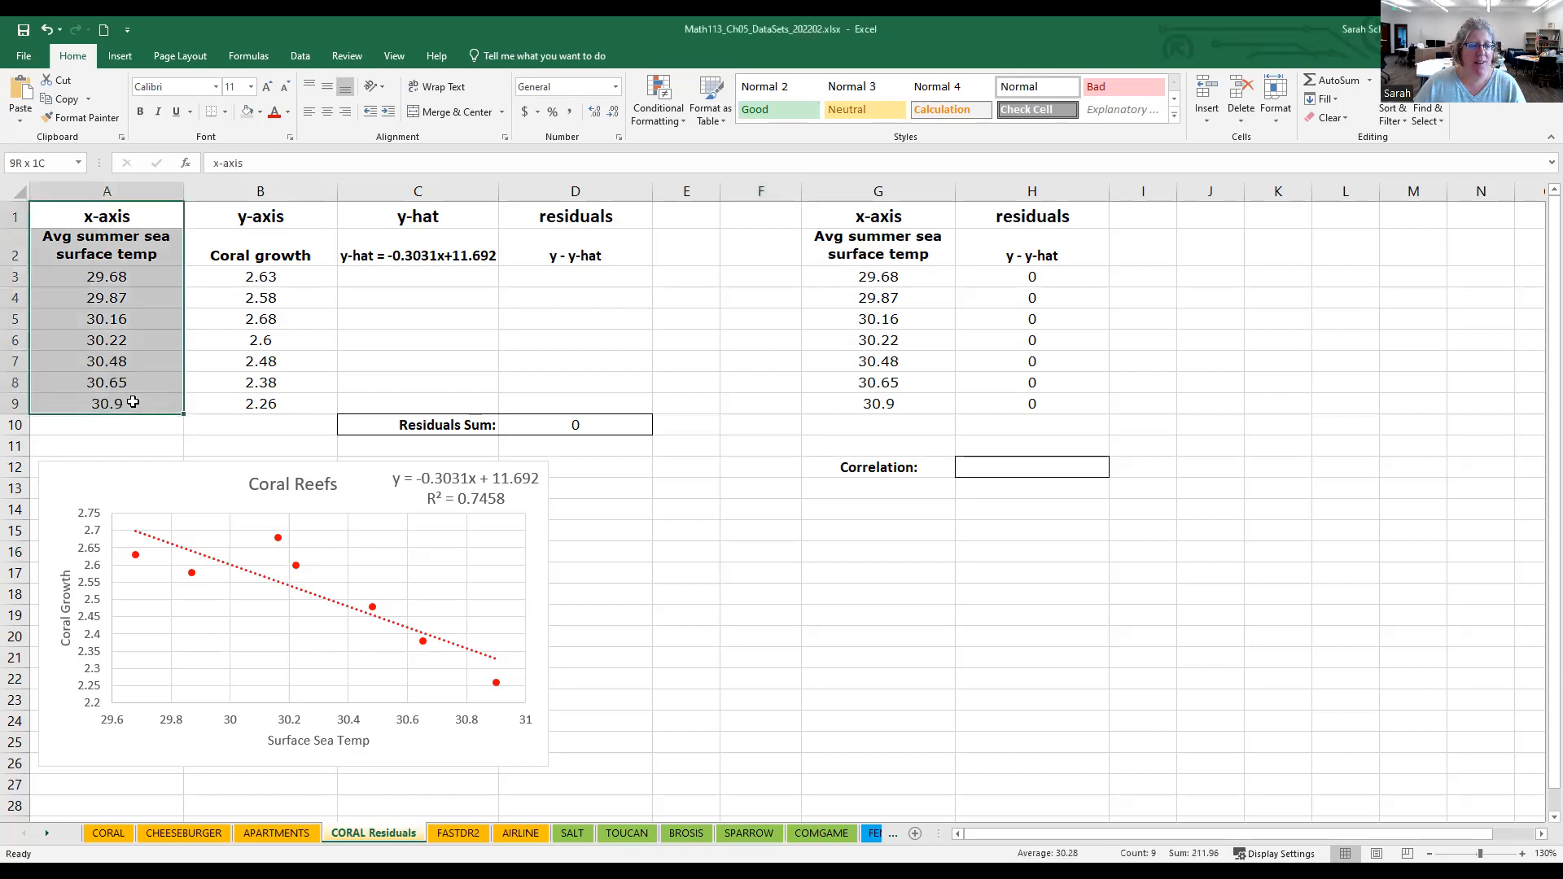
left_click(275, 218)
left_click_drag(263, 272, 242, 406)
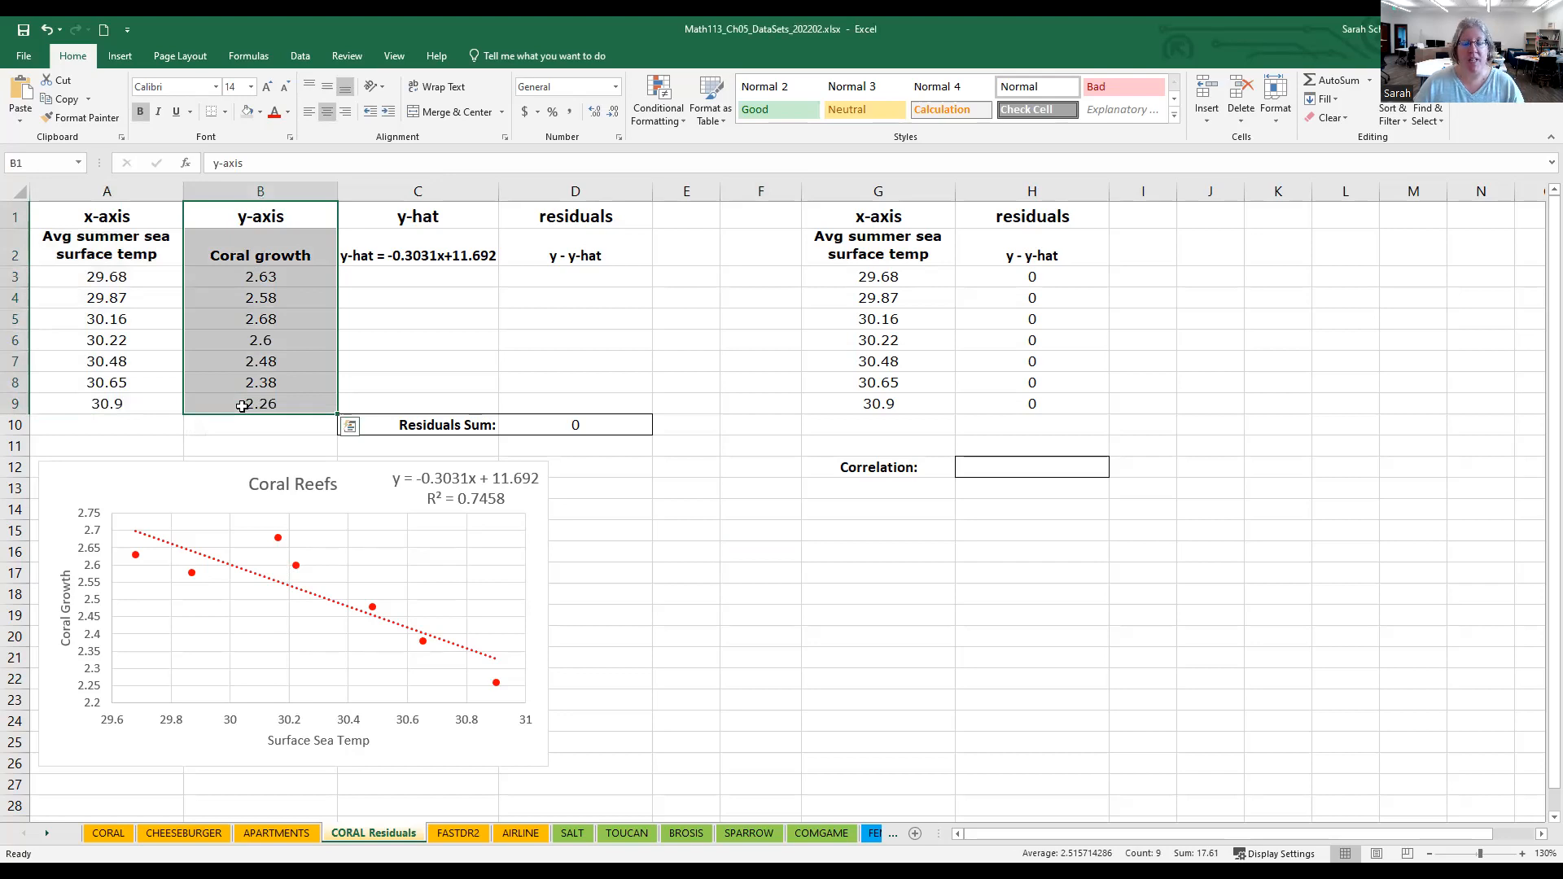
left_click(474, 207)
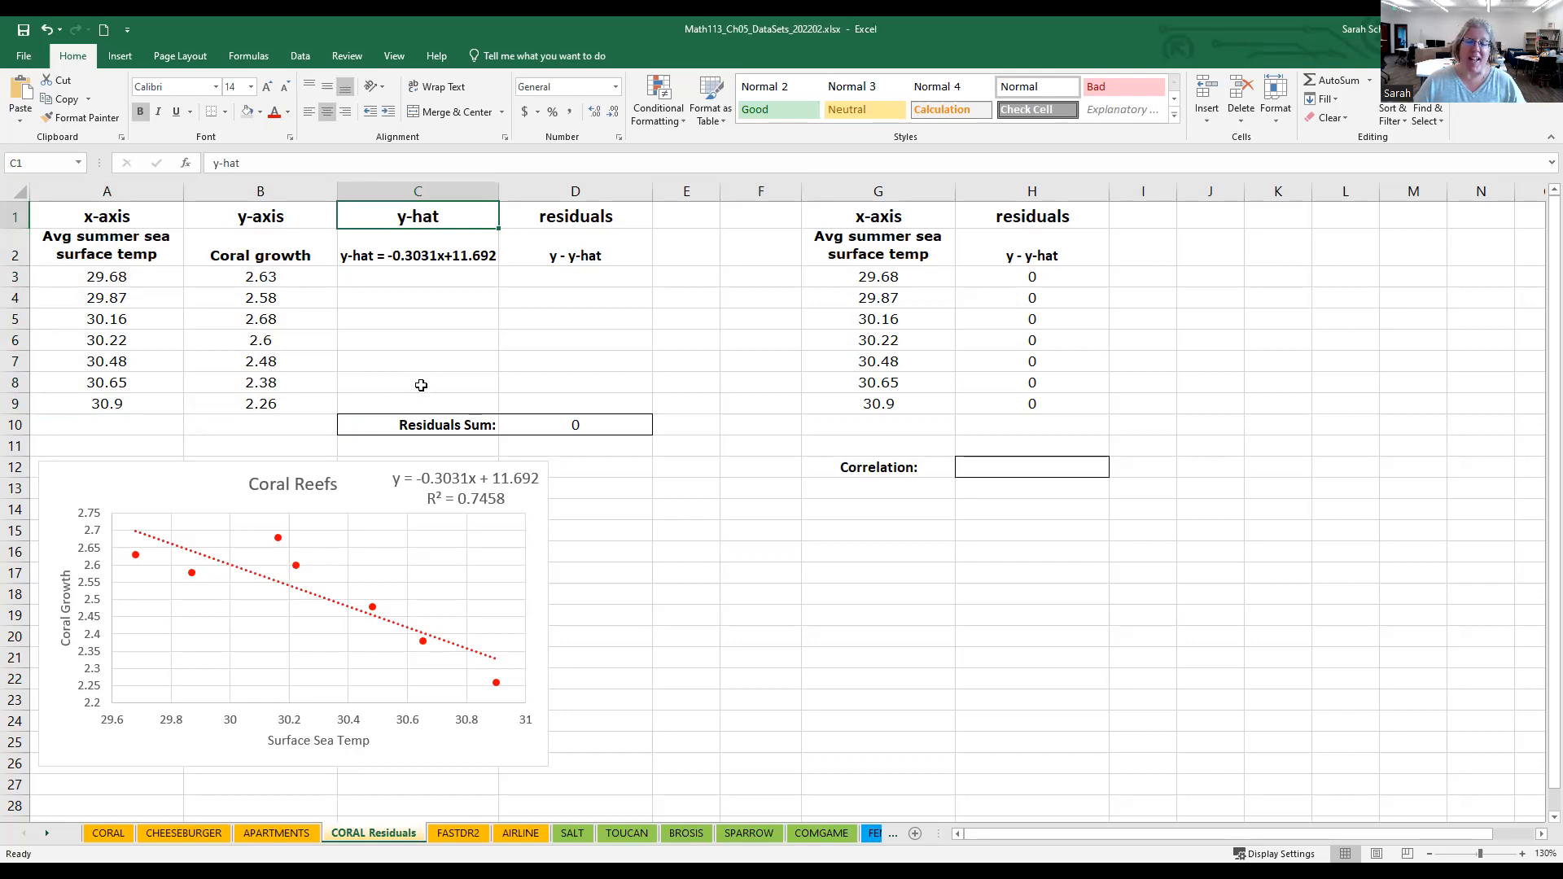
Enter the predicted-value formula =-0.3031*A3+11.692 in the first y-hat cell, C3.
left_click(414, 277)
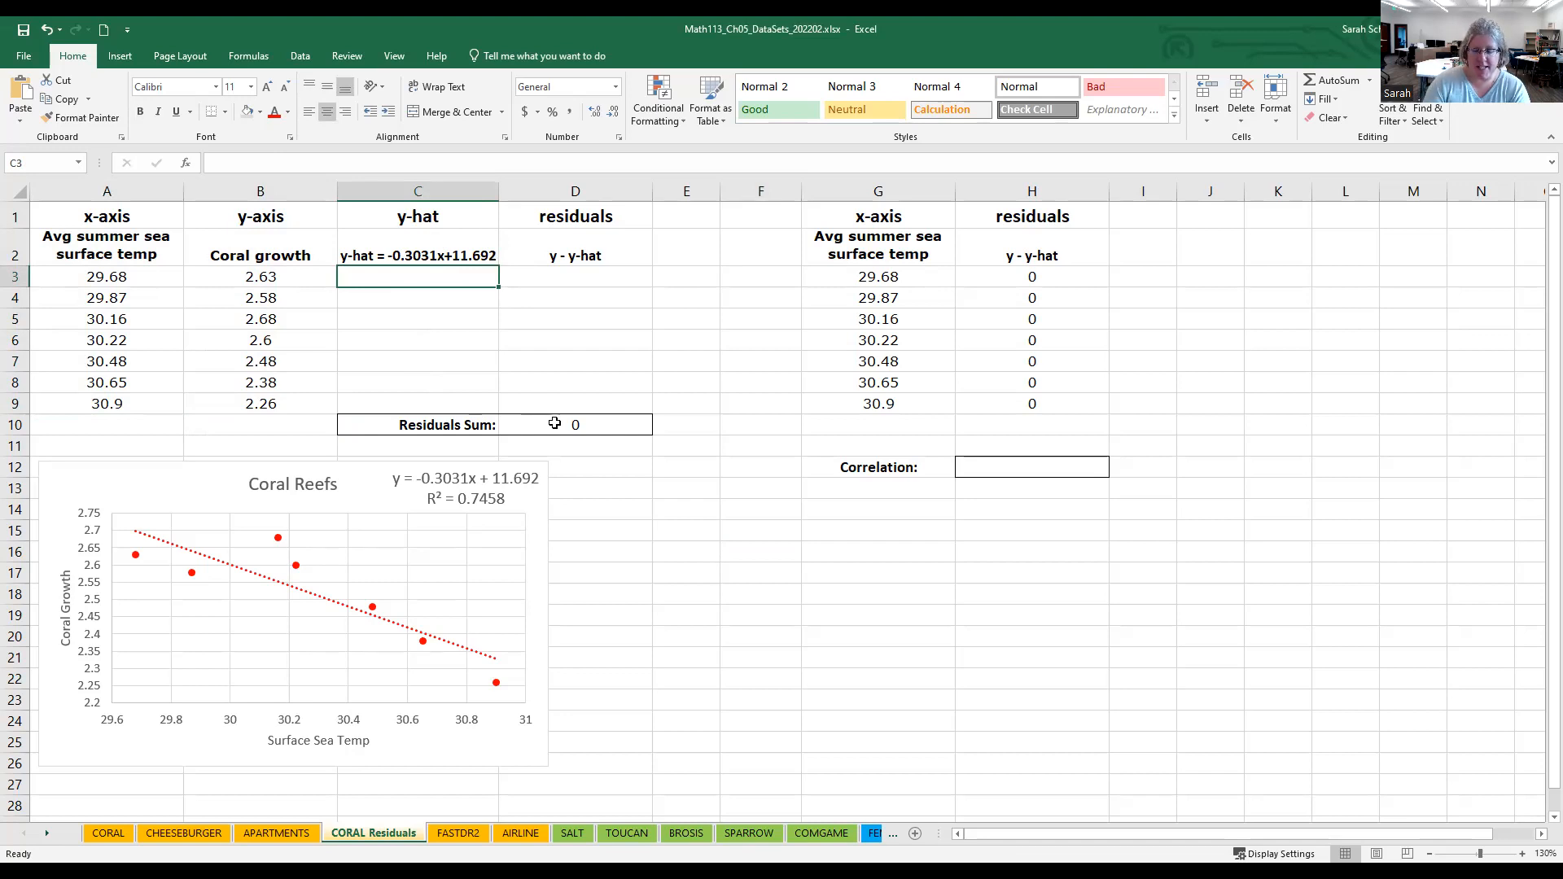
type("=")
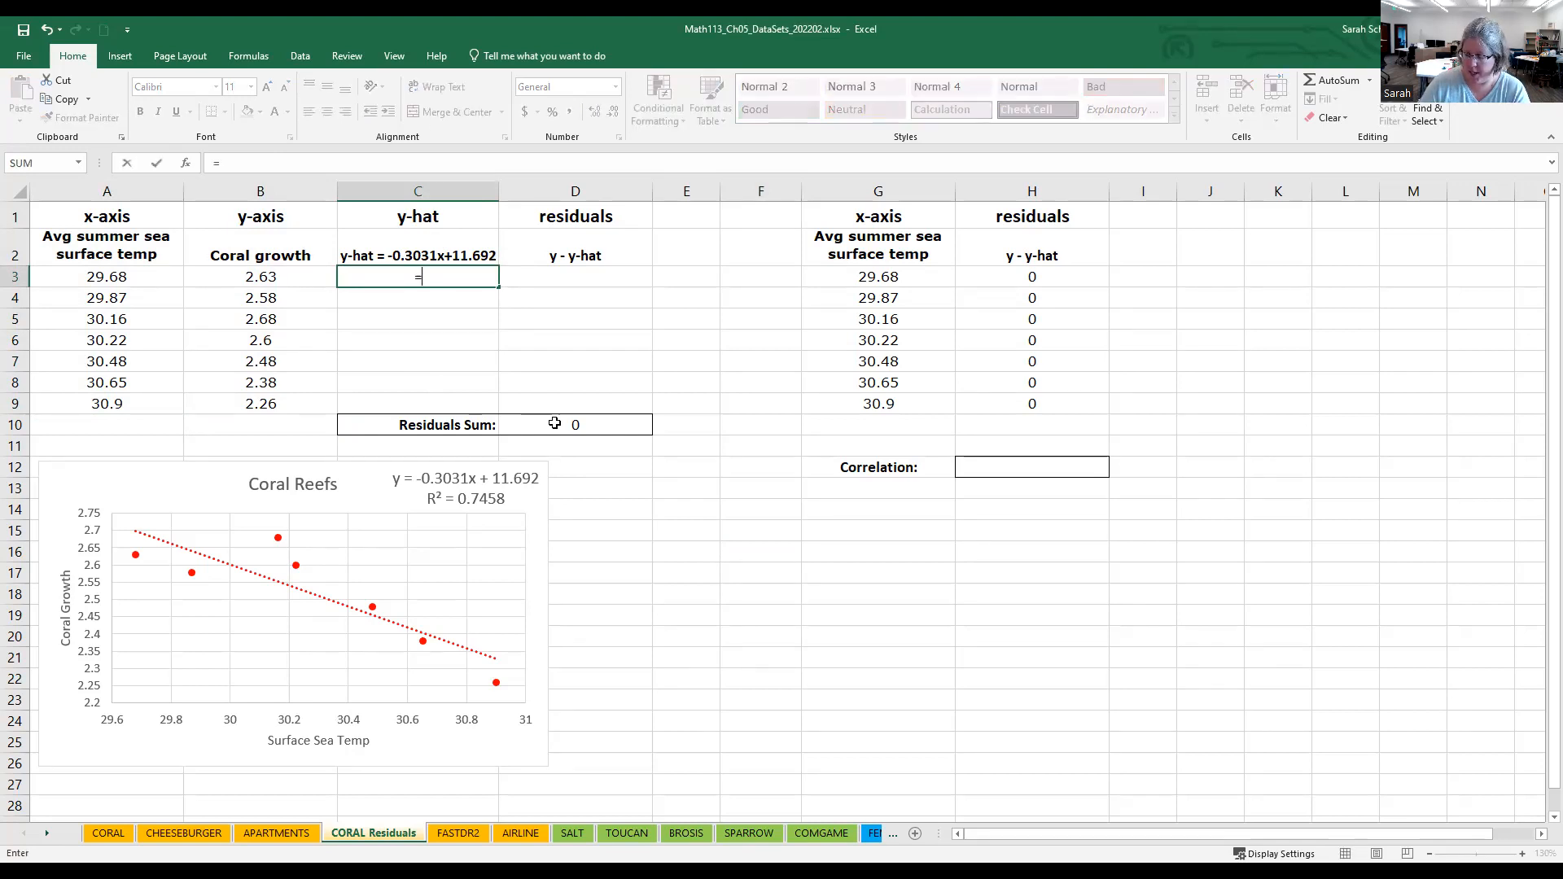
type("-0.")
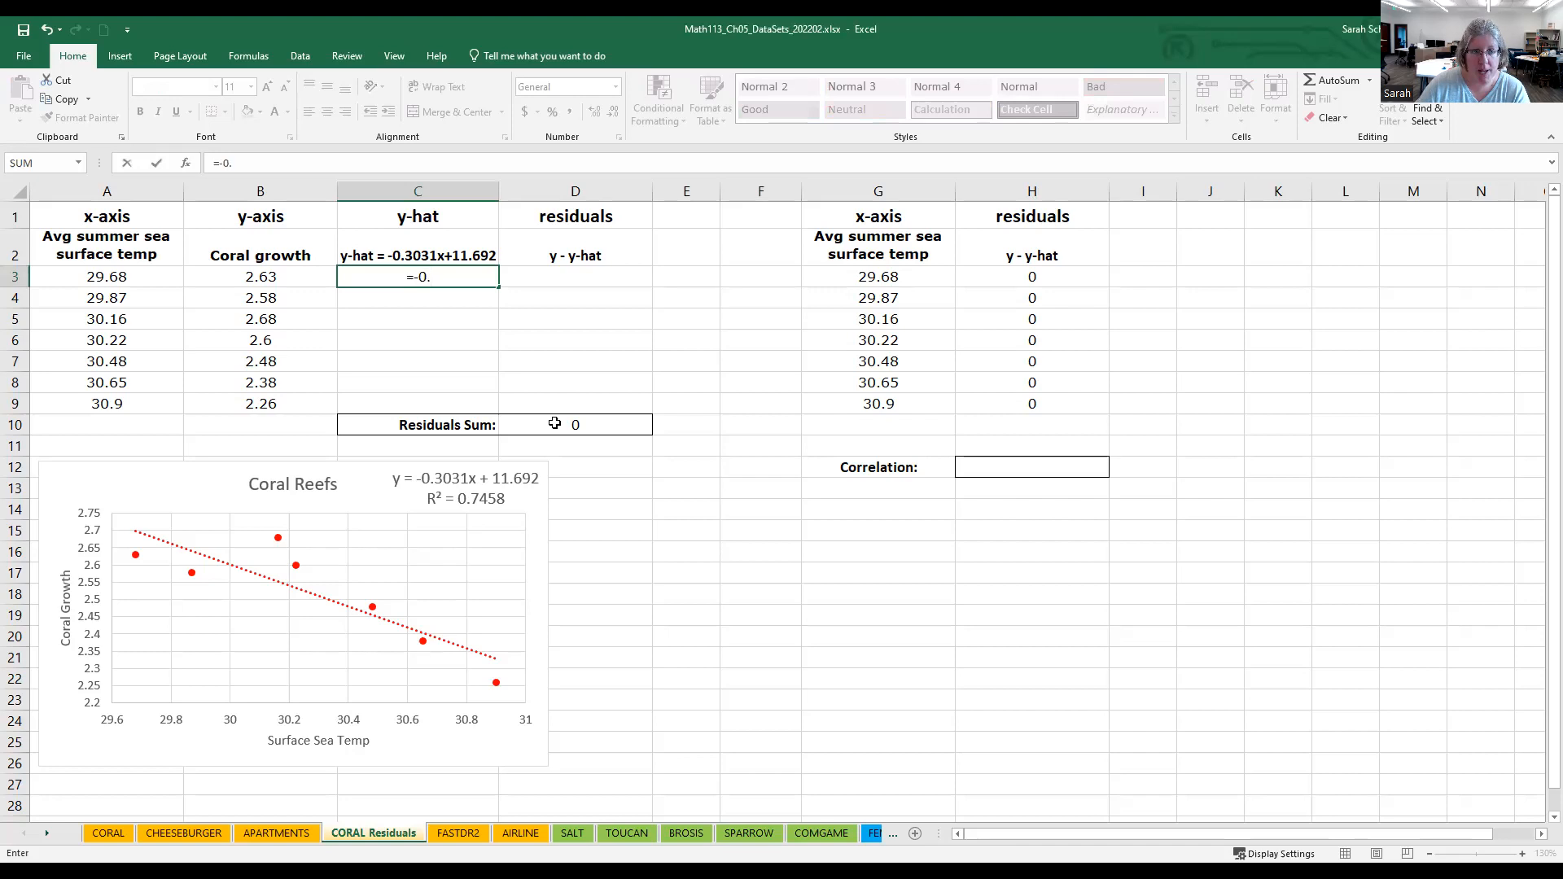
type("3031*")
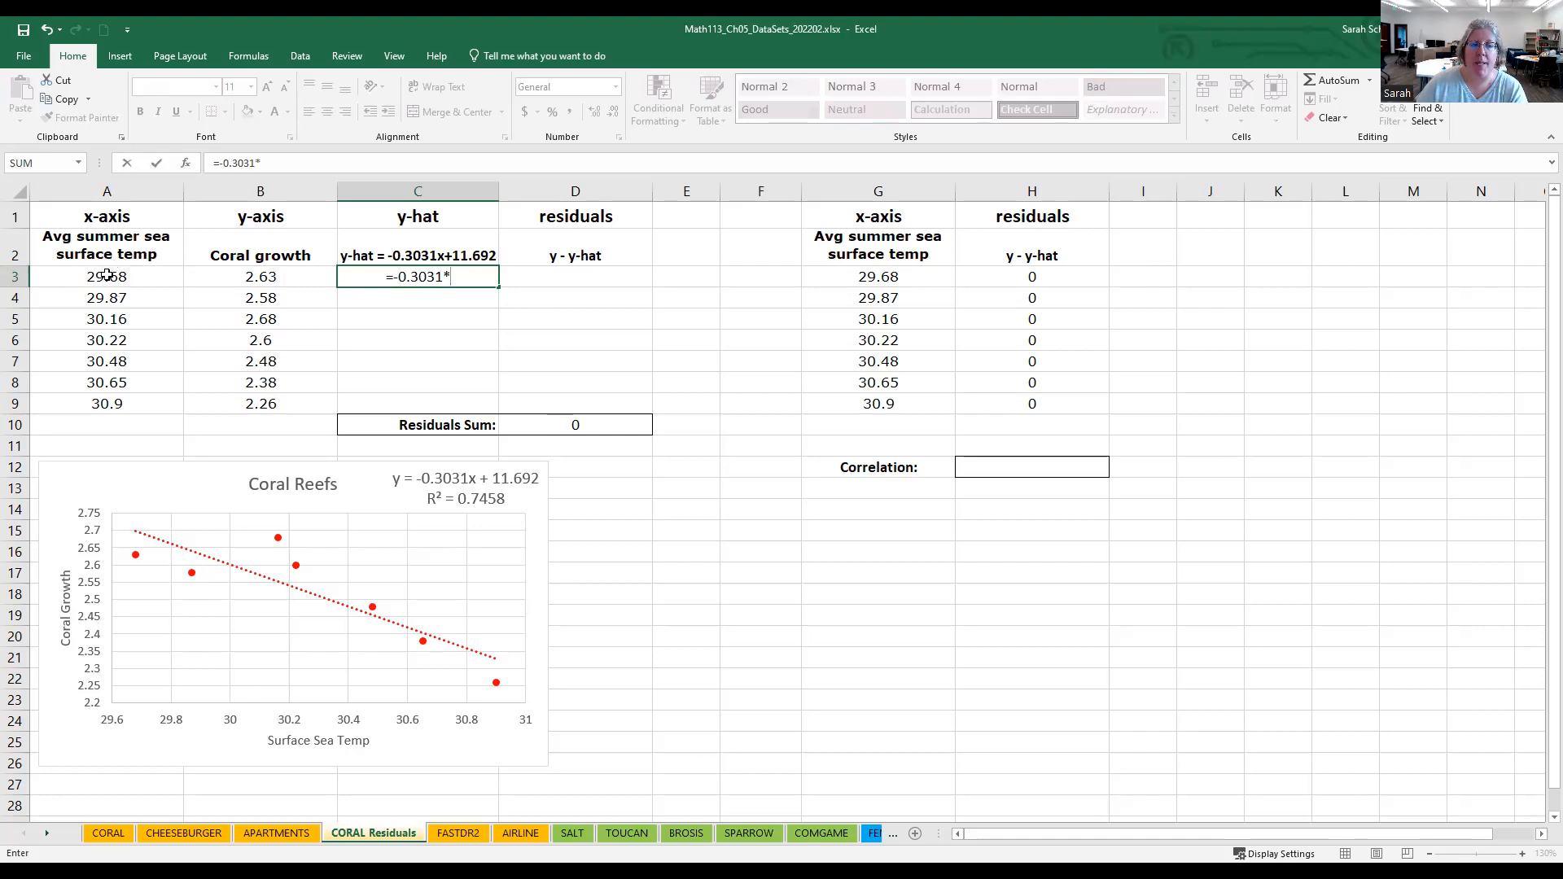
left_click(149, 276)
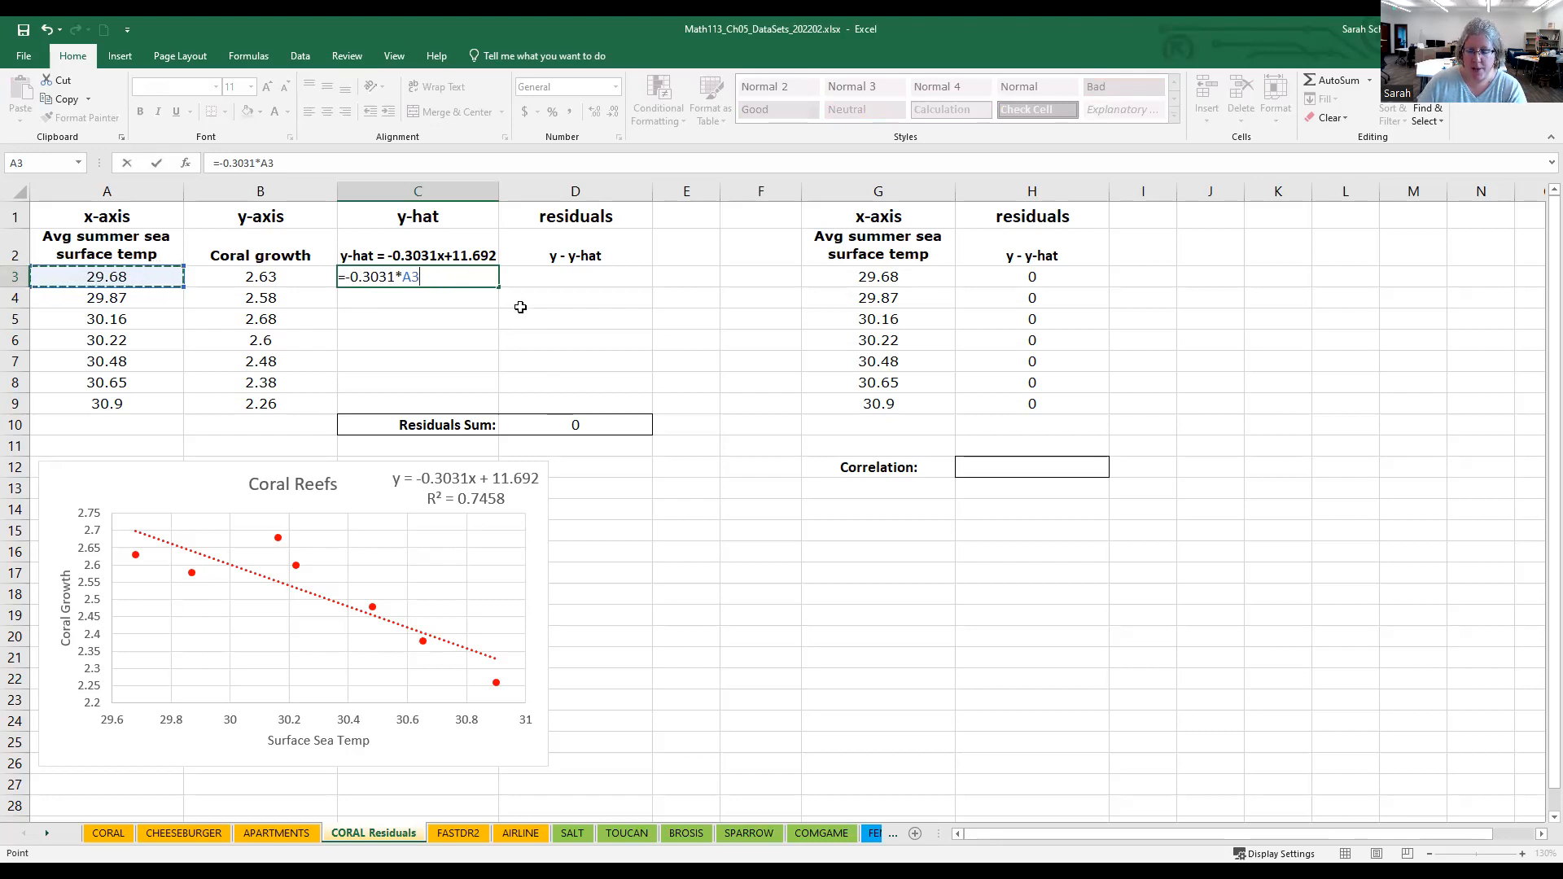
type("+11.692")
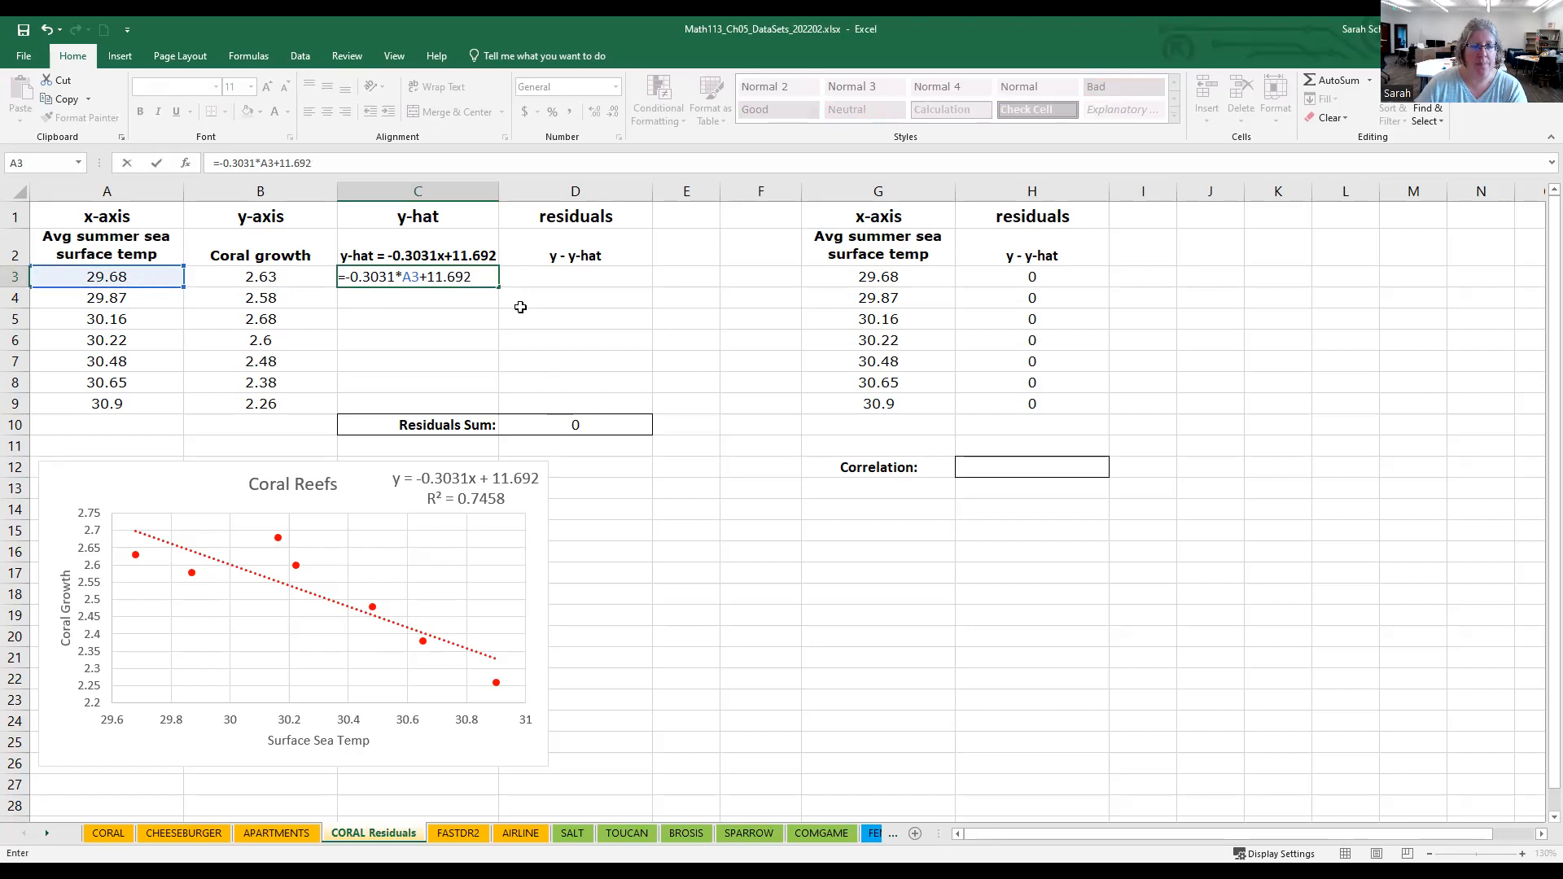
key("Return")
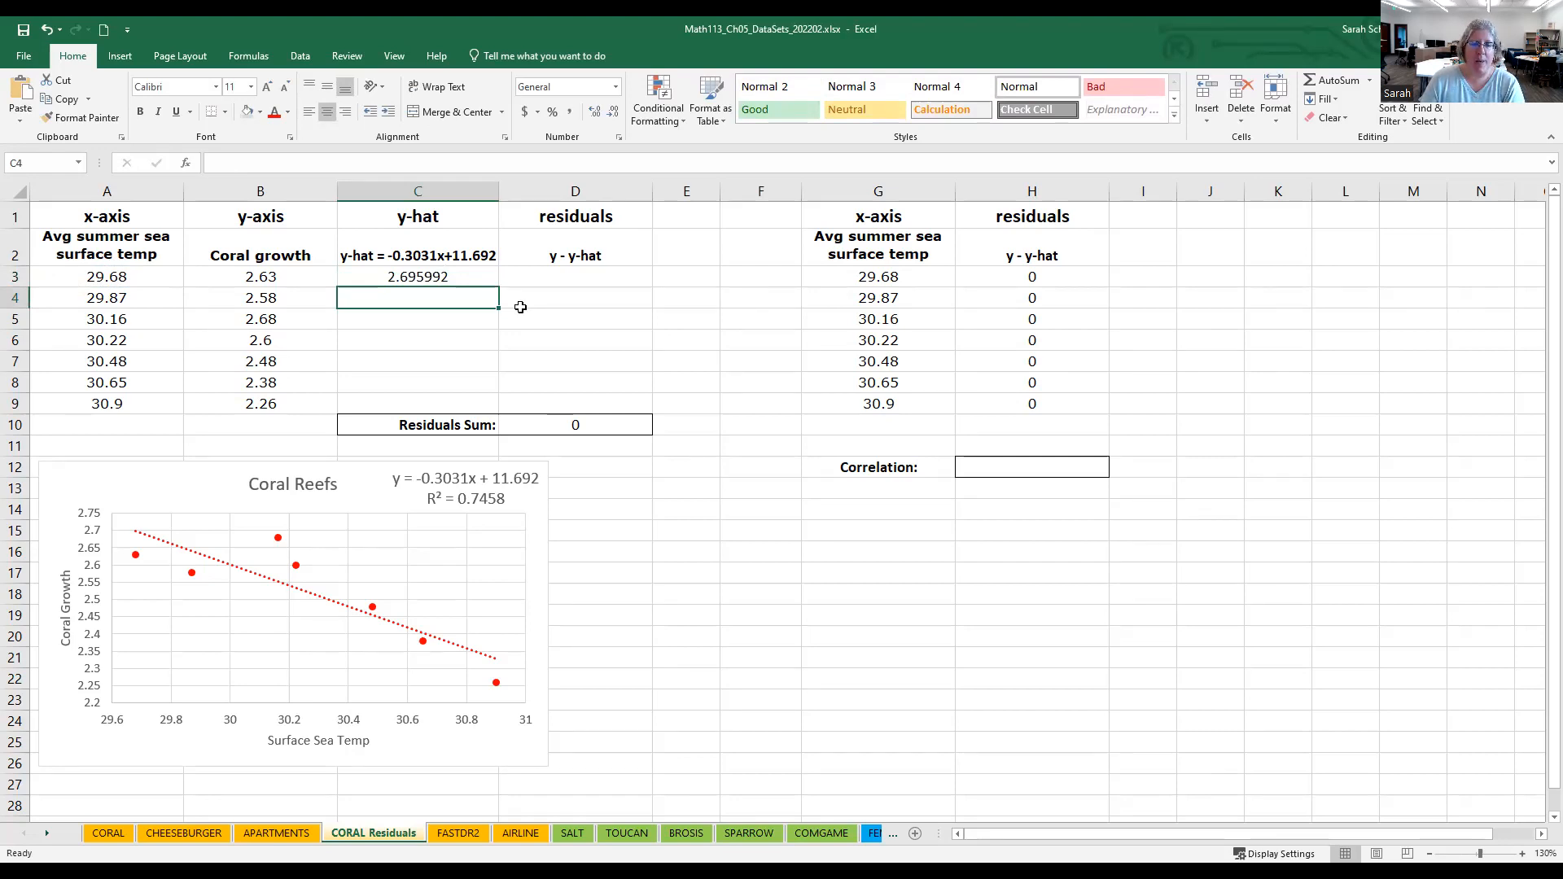
Enter the residual formula =B3-C3 in cell D3, subtracting the predicted value from the observed coral growth.
left_click(569, 279)
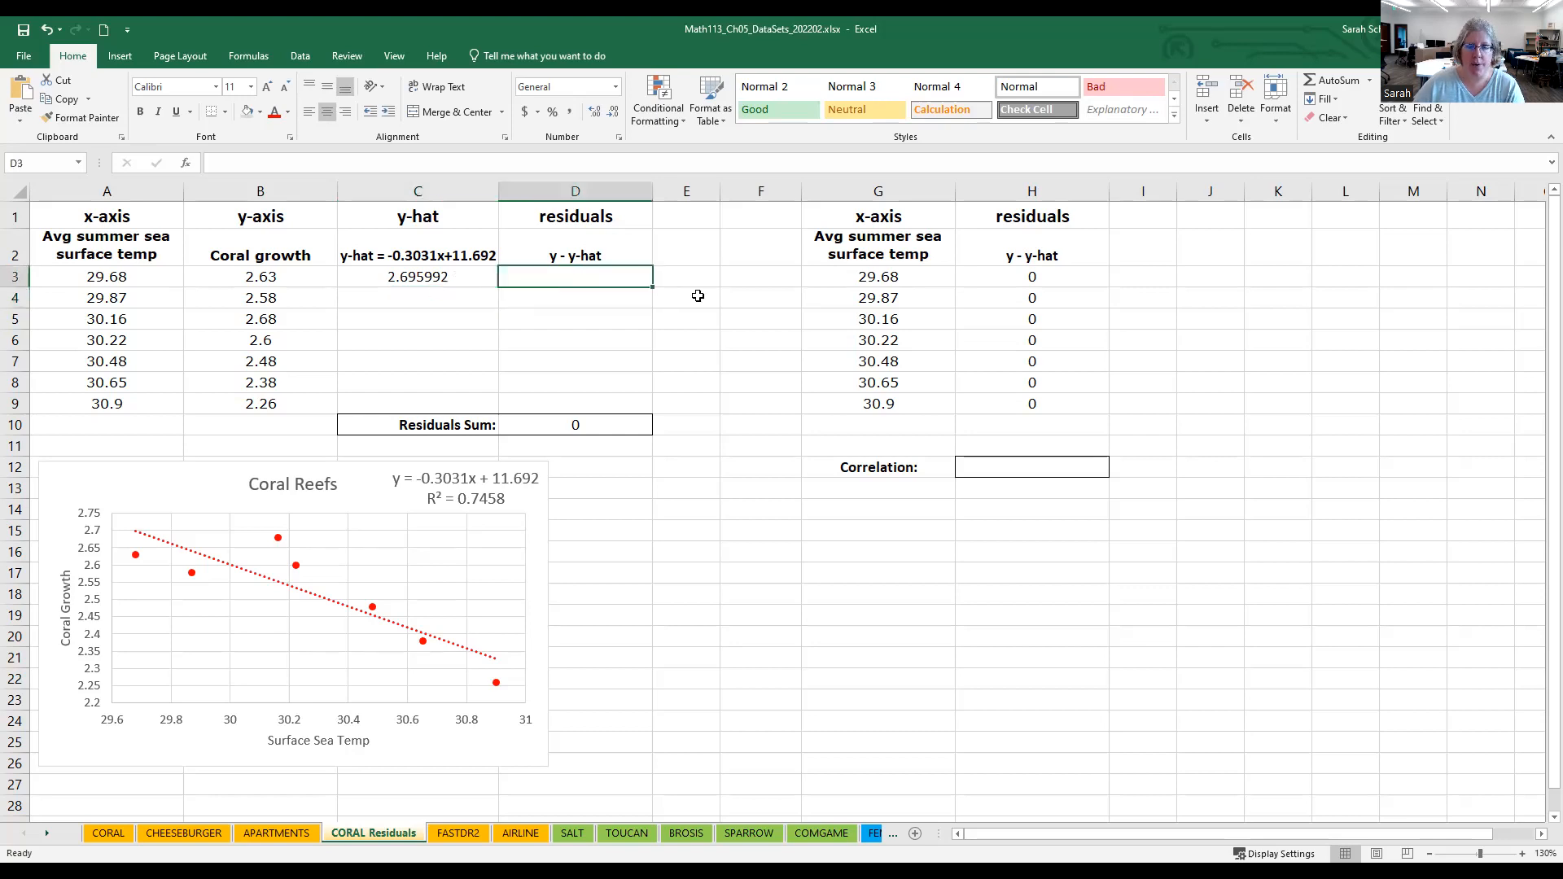
type("=")
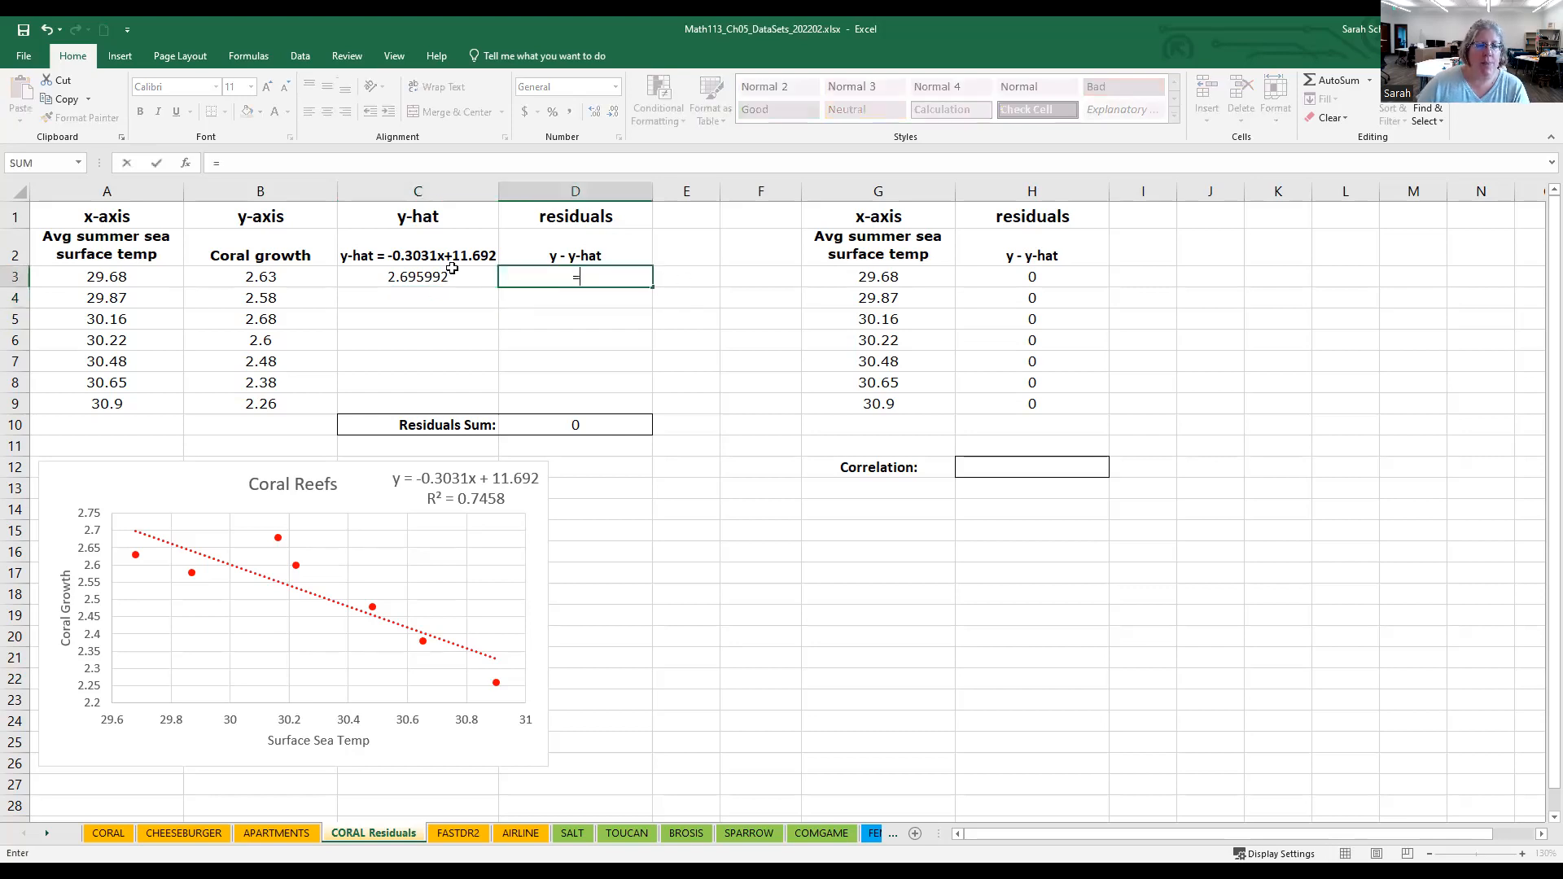
left_click(307, 279)
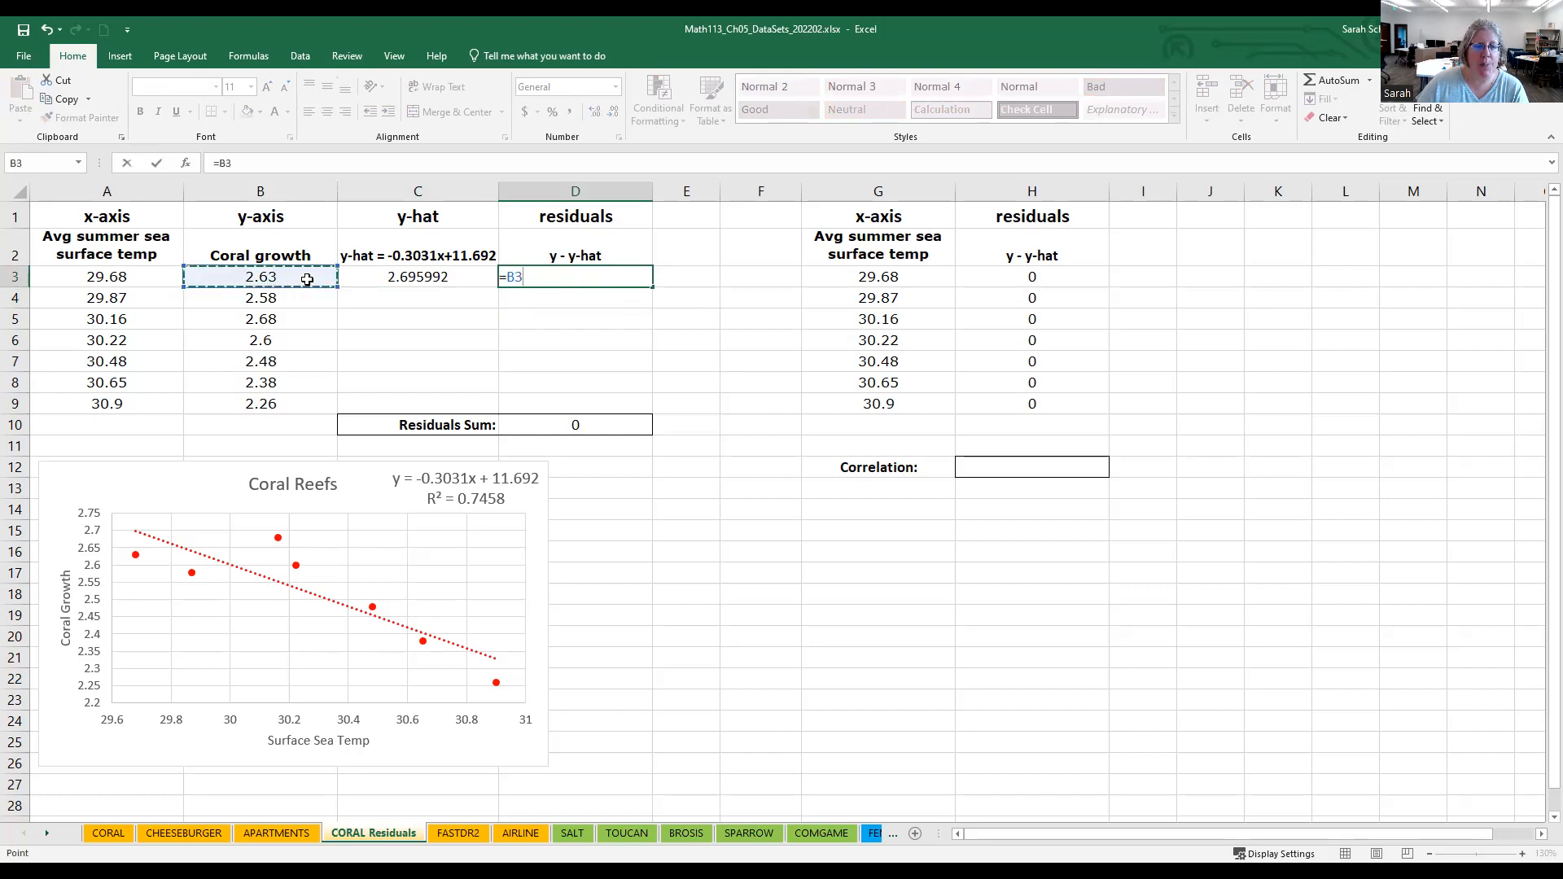
type("-")
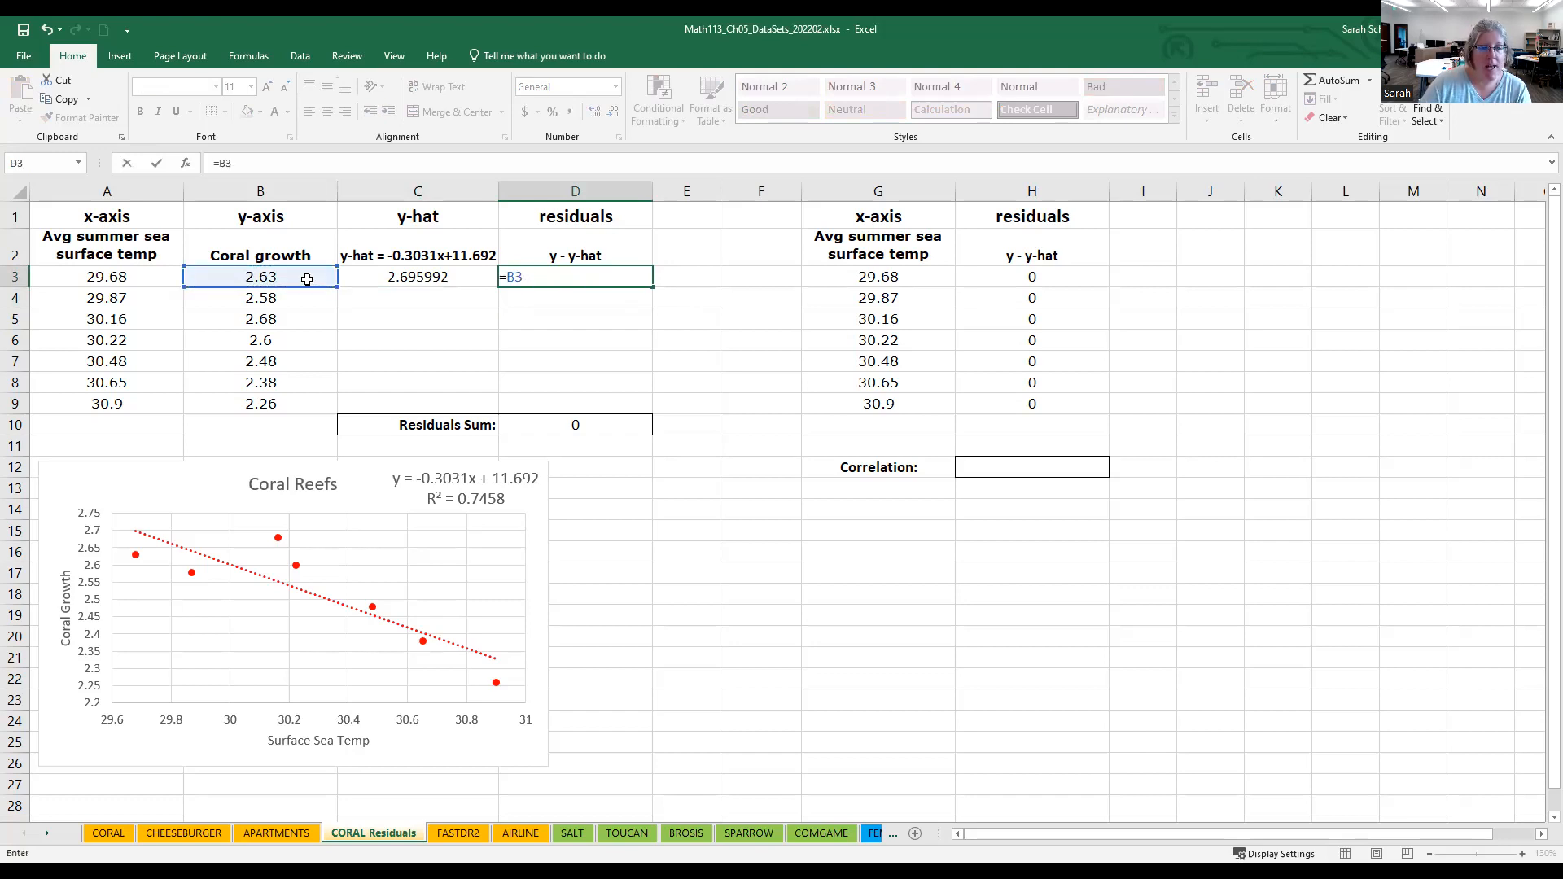
left_click(403, 280)
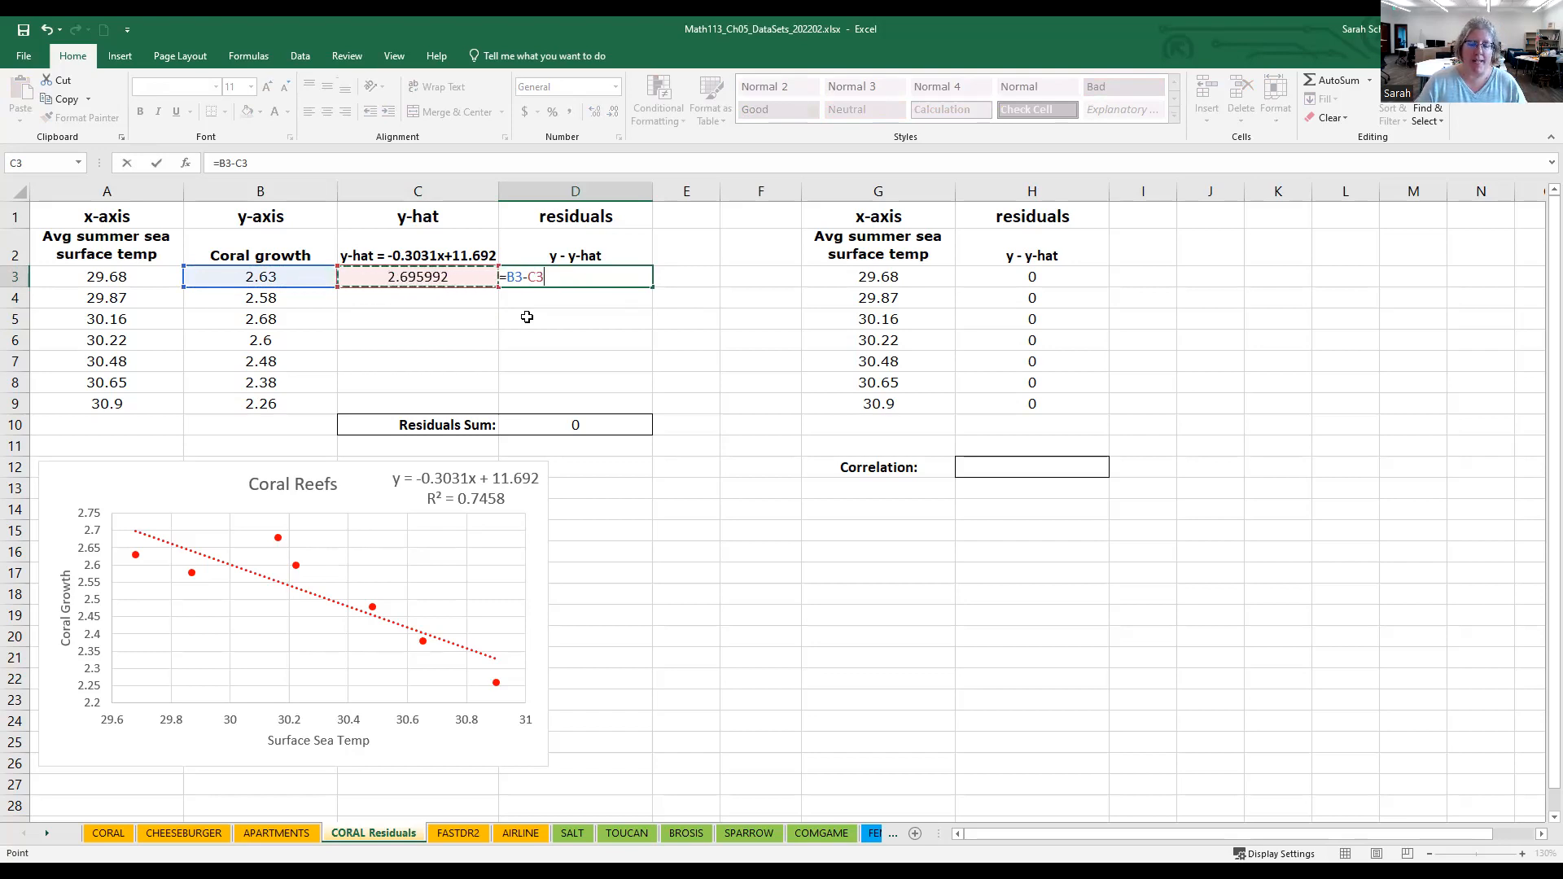
key("Return")
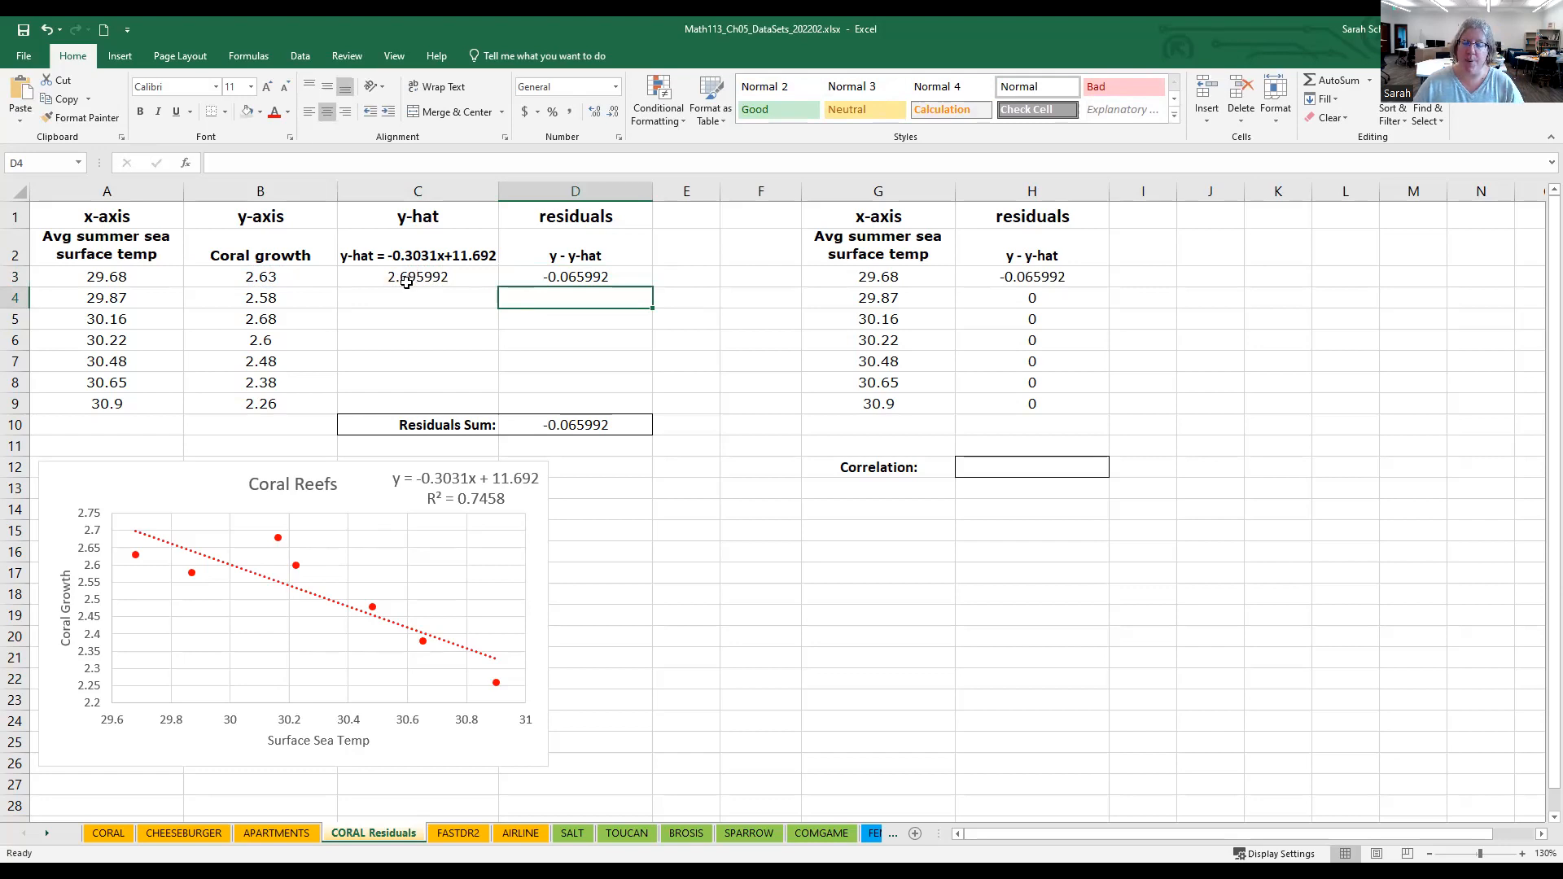
Copy the y-hat and residual formulas from C3:D3 to row 4 and fill them down through row 9.
left_click_drag(406, 281, 572, 275)
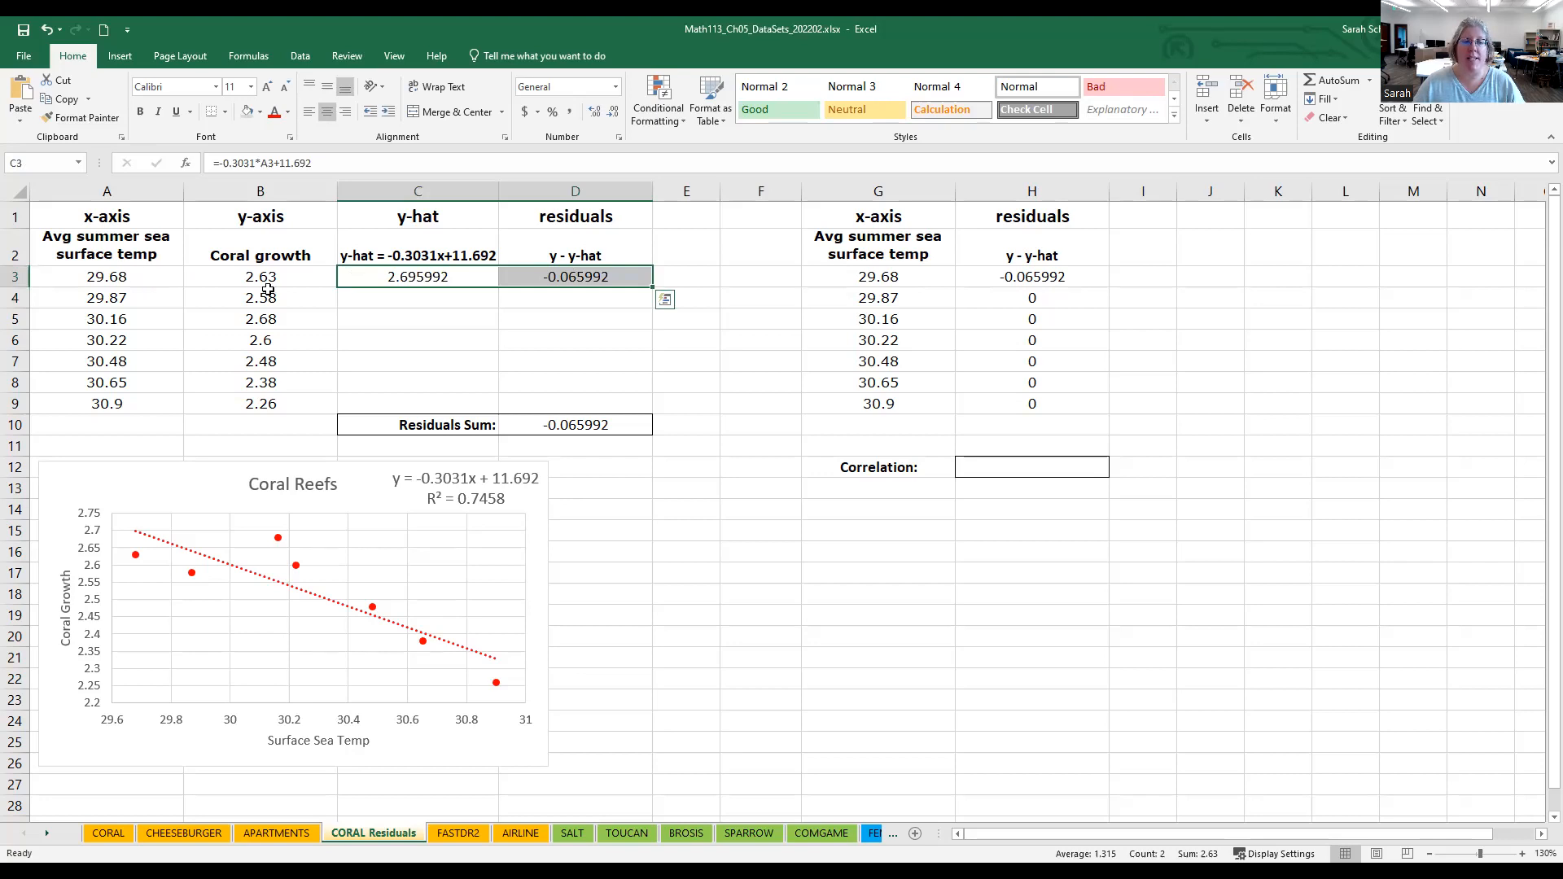
key("ctrl+c")
left_click(409, 303)
key("ctrl+v")
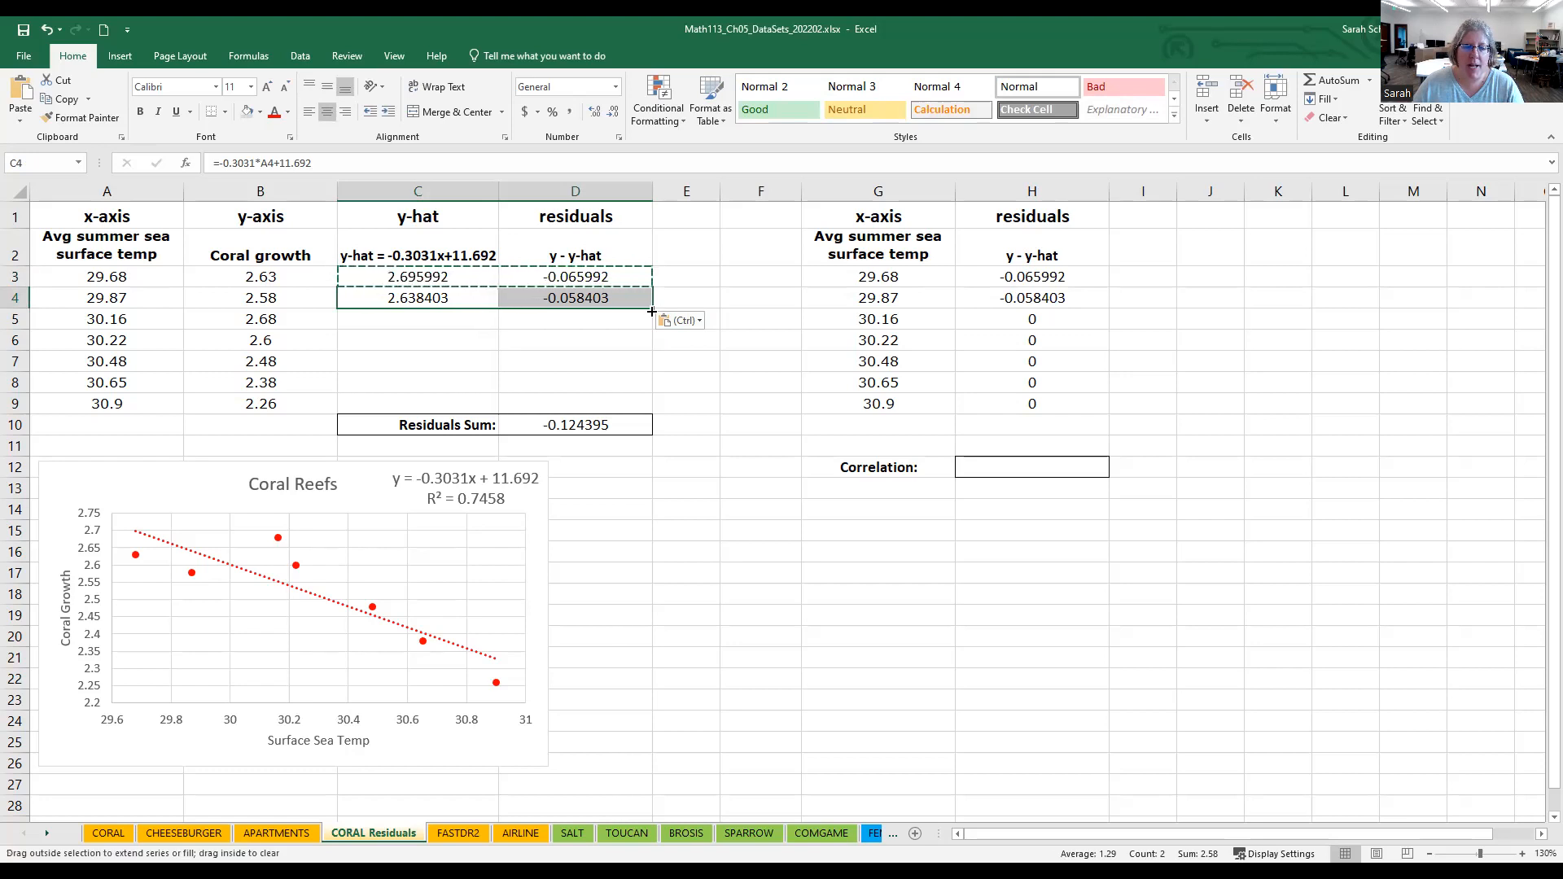
left_click_drag(649, 332, 636, 405)
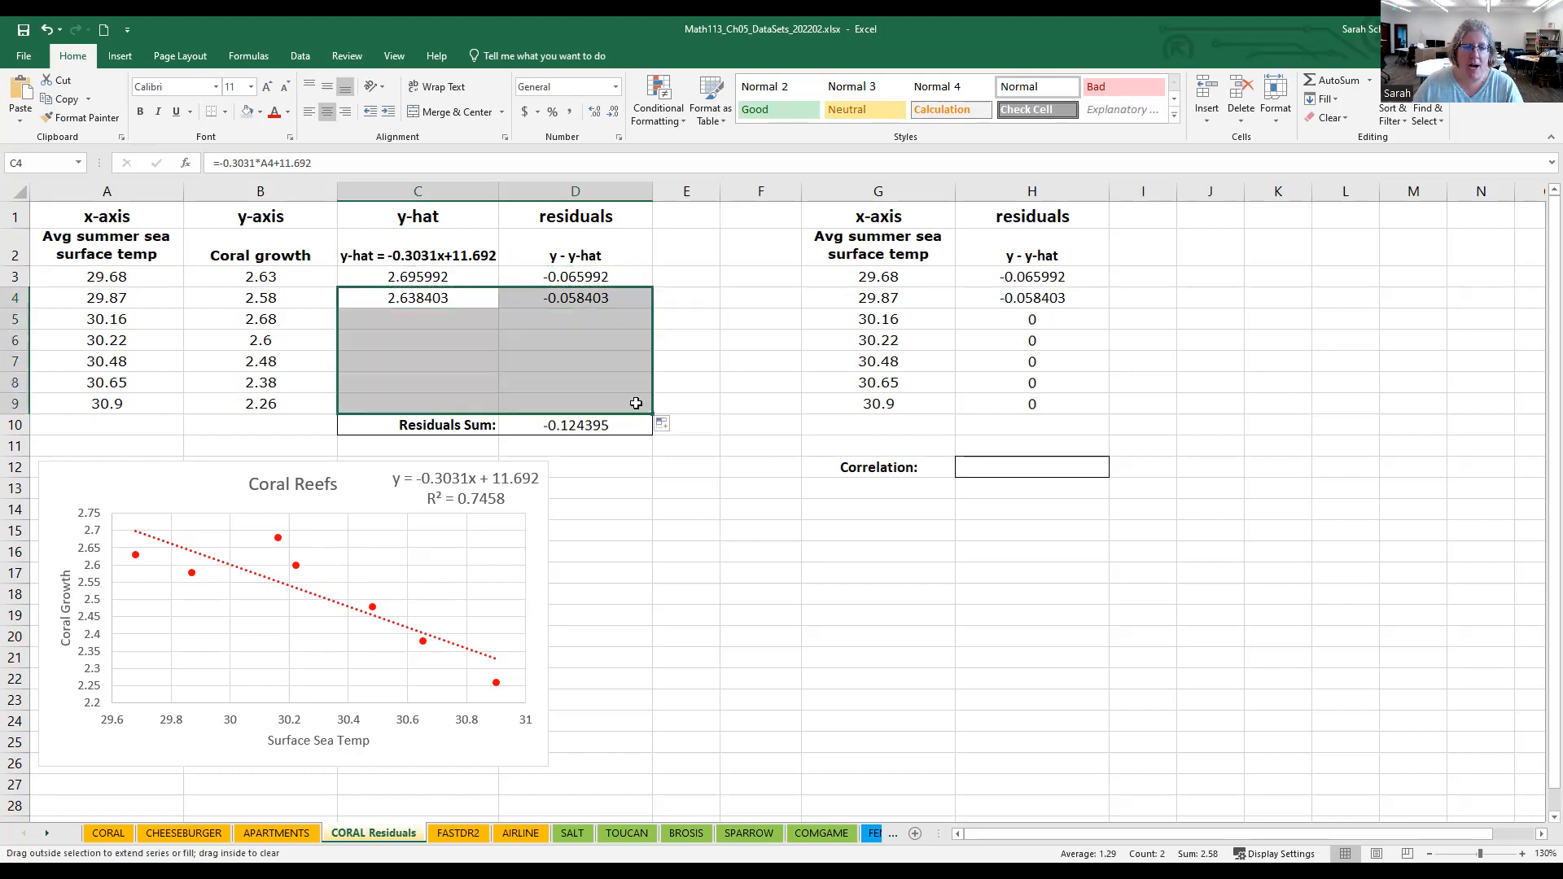
left_click(702, 387)
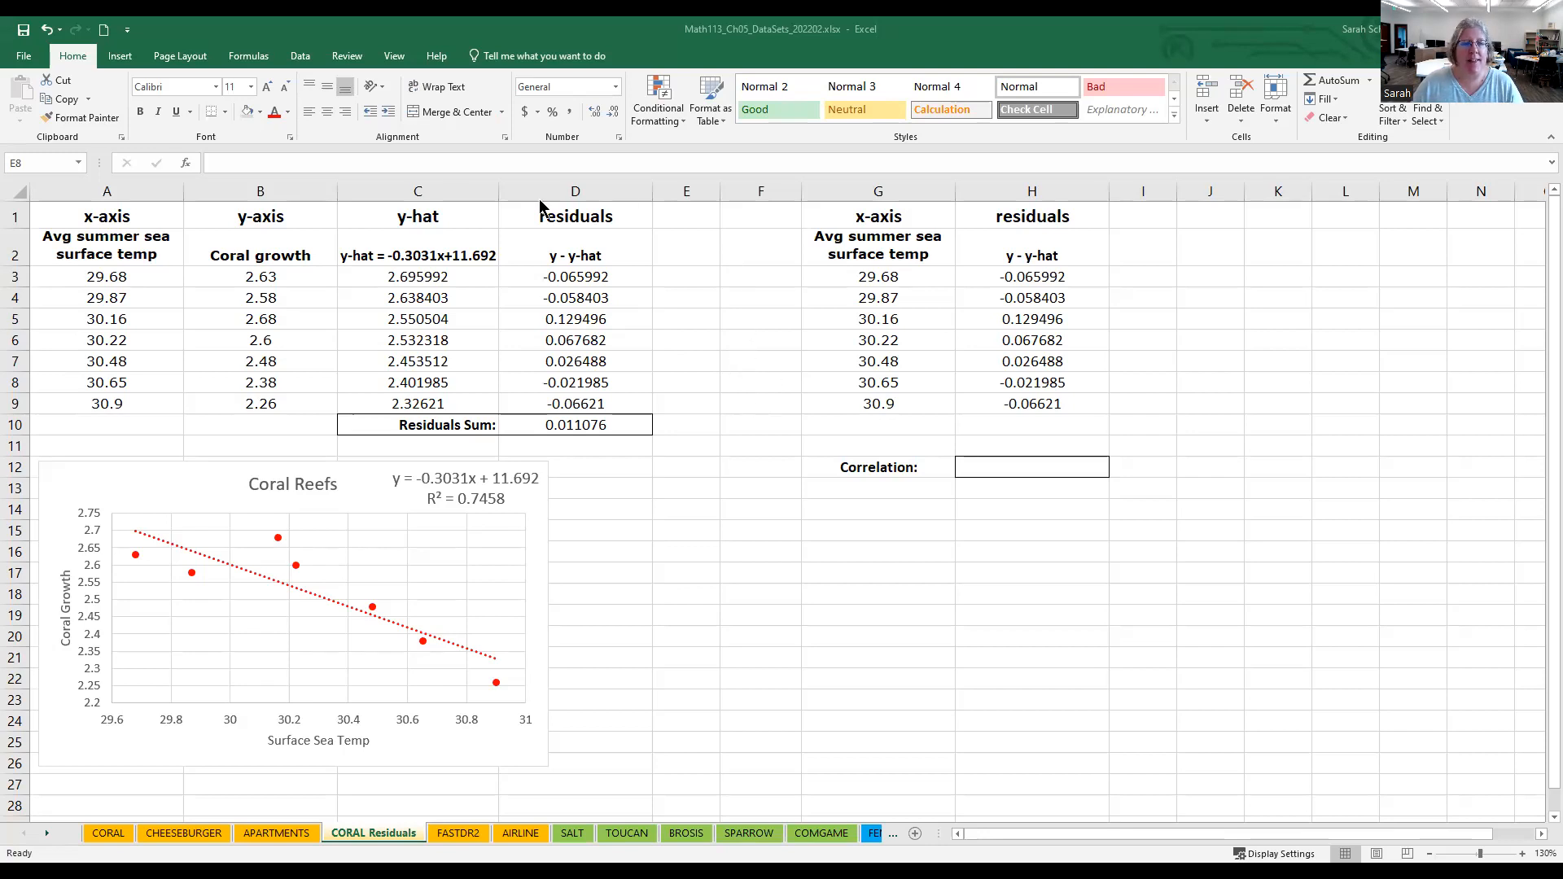
Start a Regression data analysis with coral growth B3:B9 as the Y range and sea surface temperature A3:A9 as the X range.
left_click(301, 57)
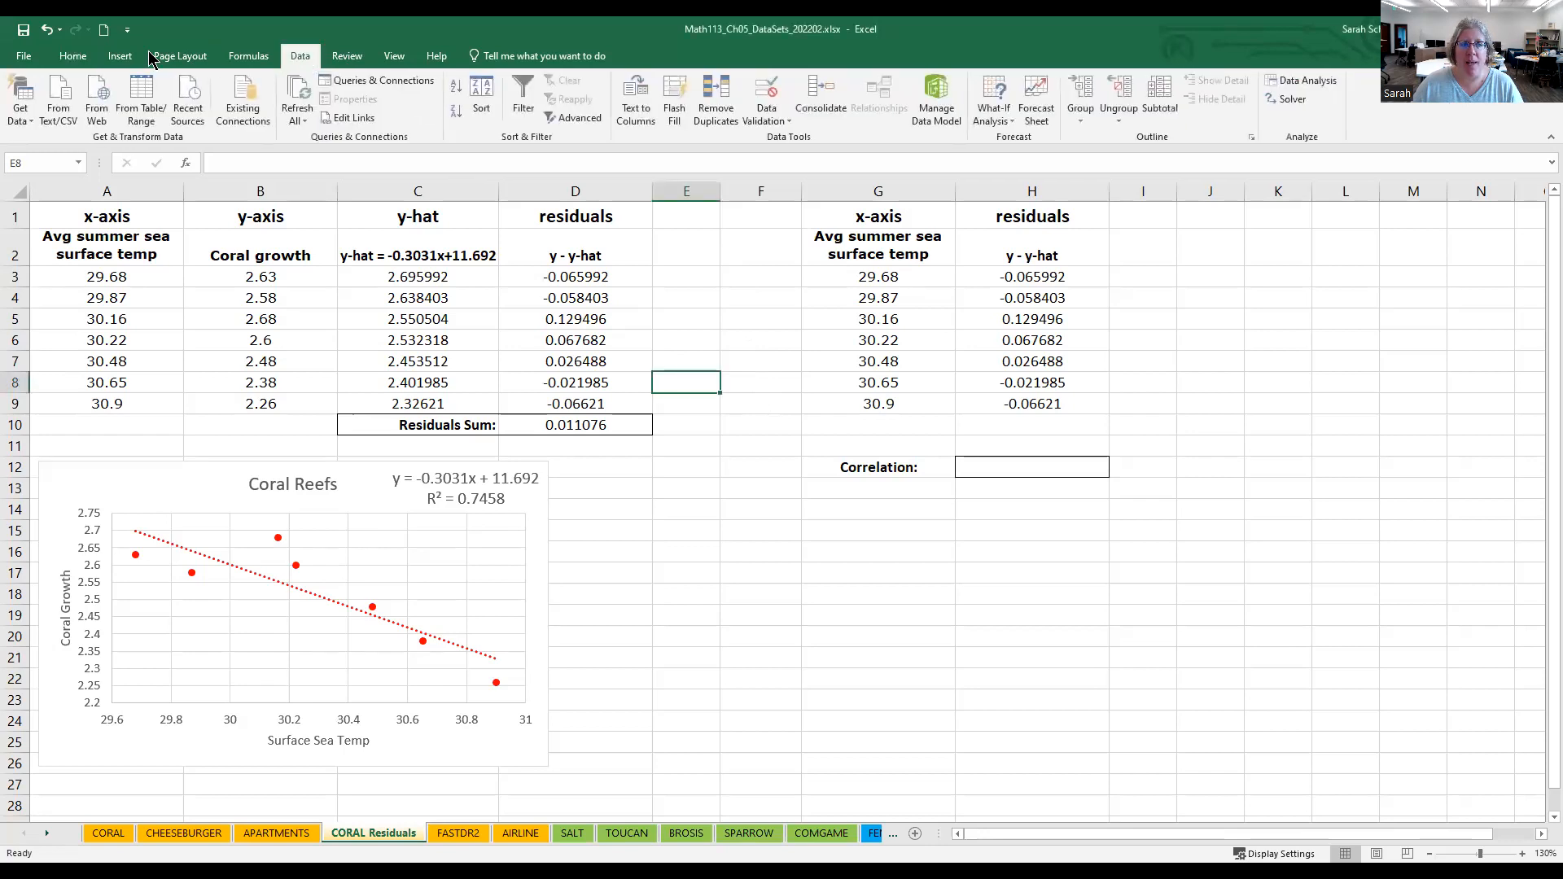
left_click(1306, 80)
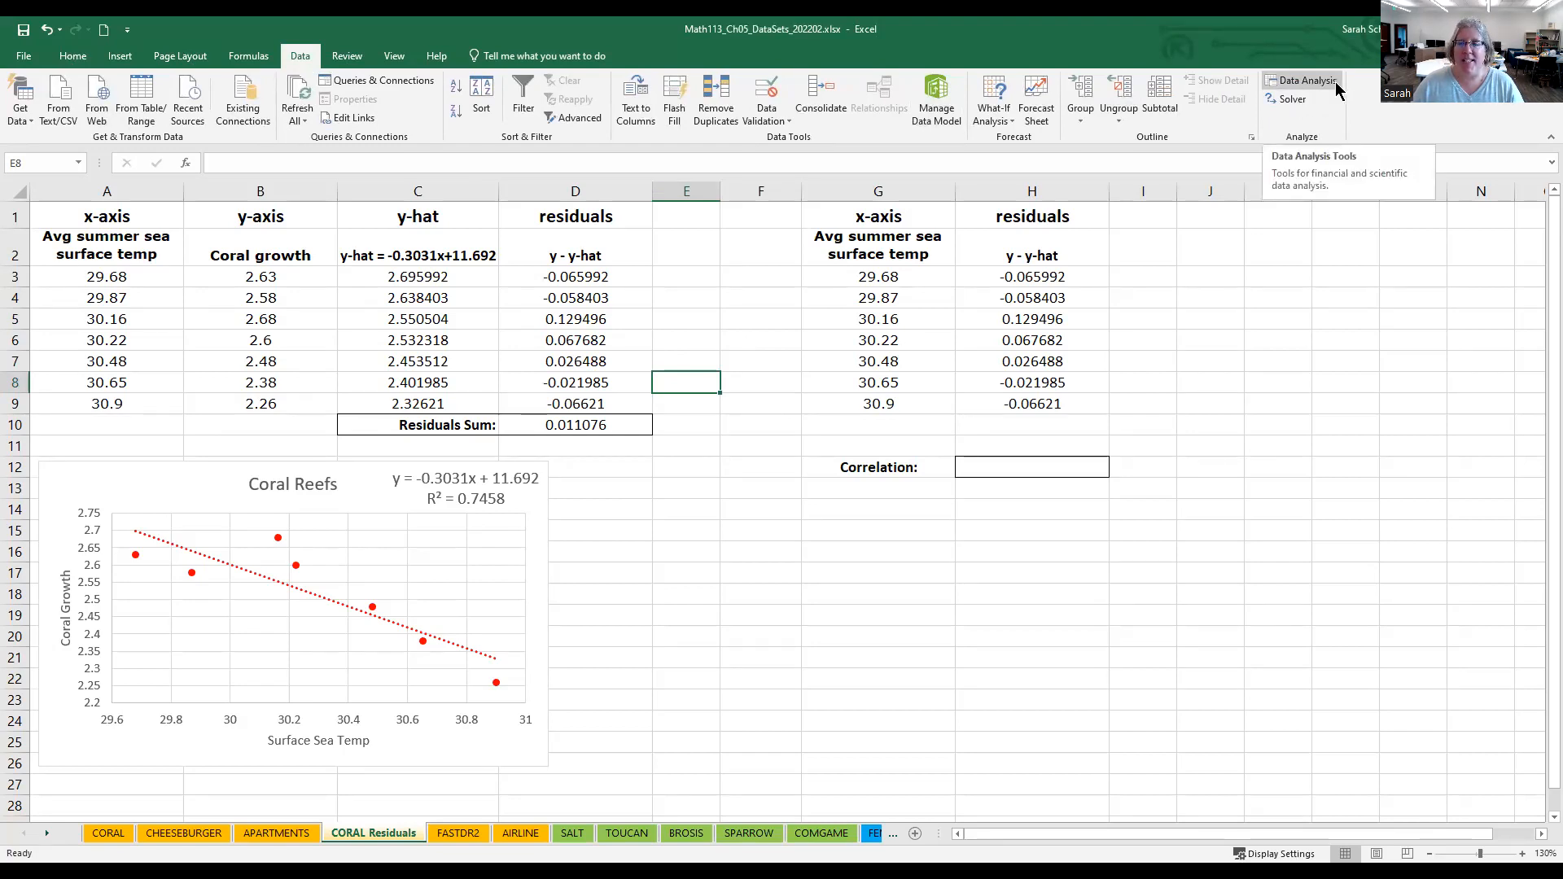
left_click(1306, 80)
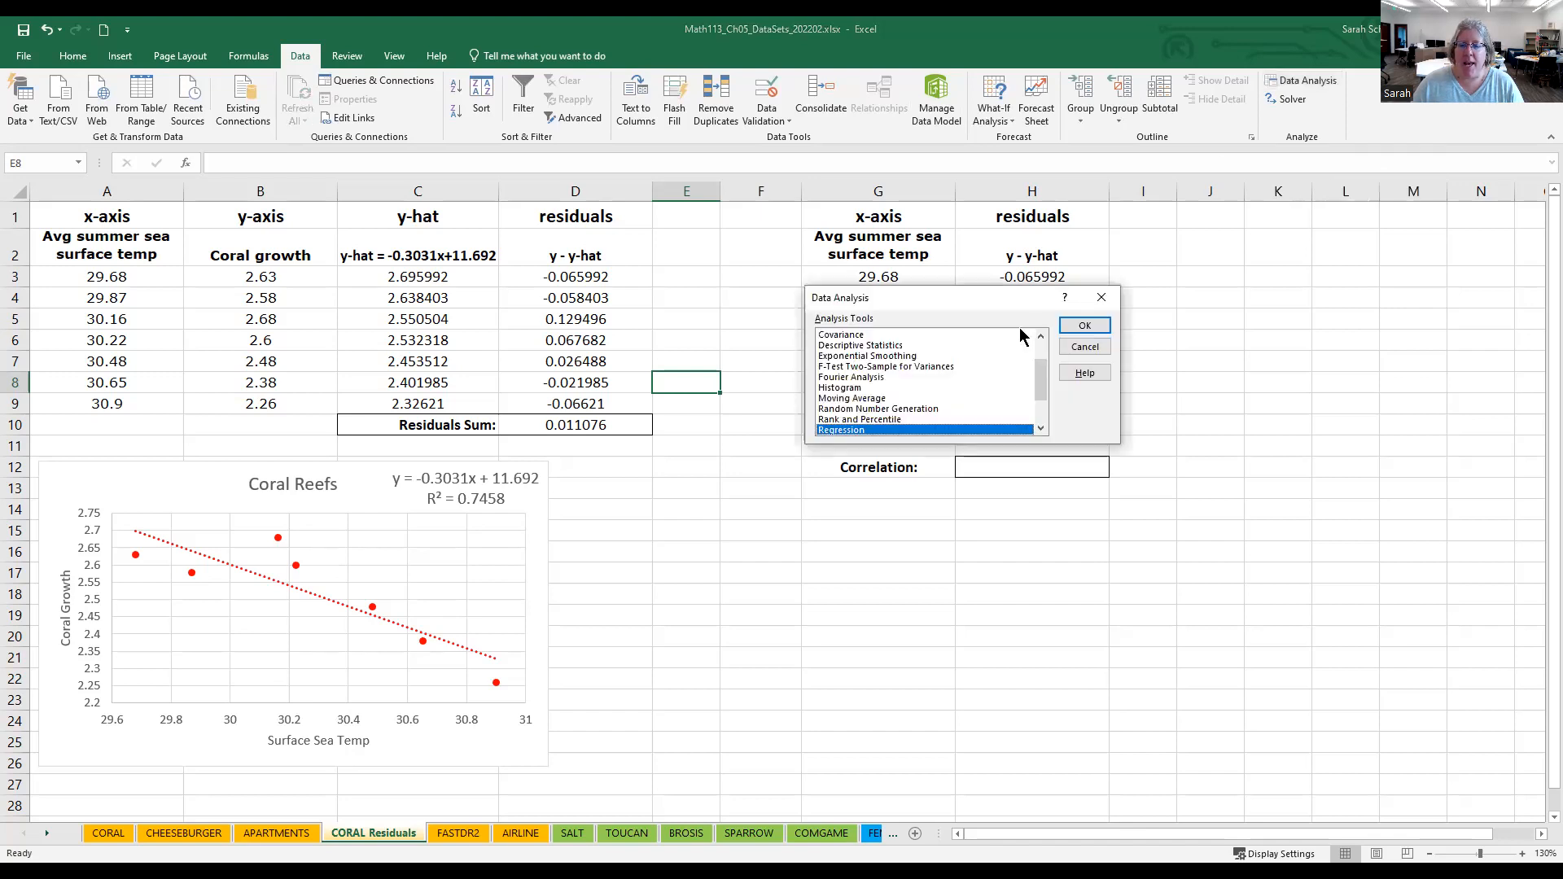
scroll(979, 362, "down", 3)
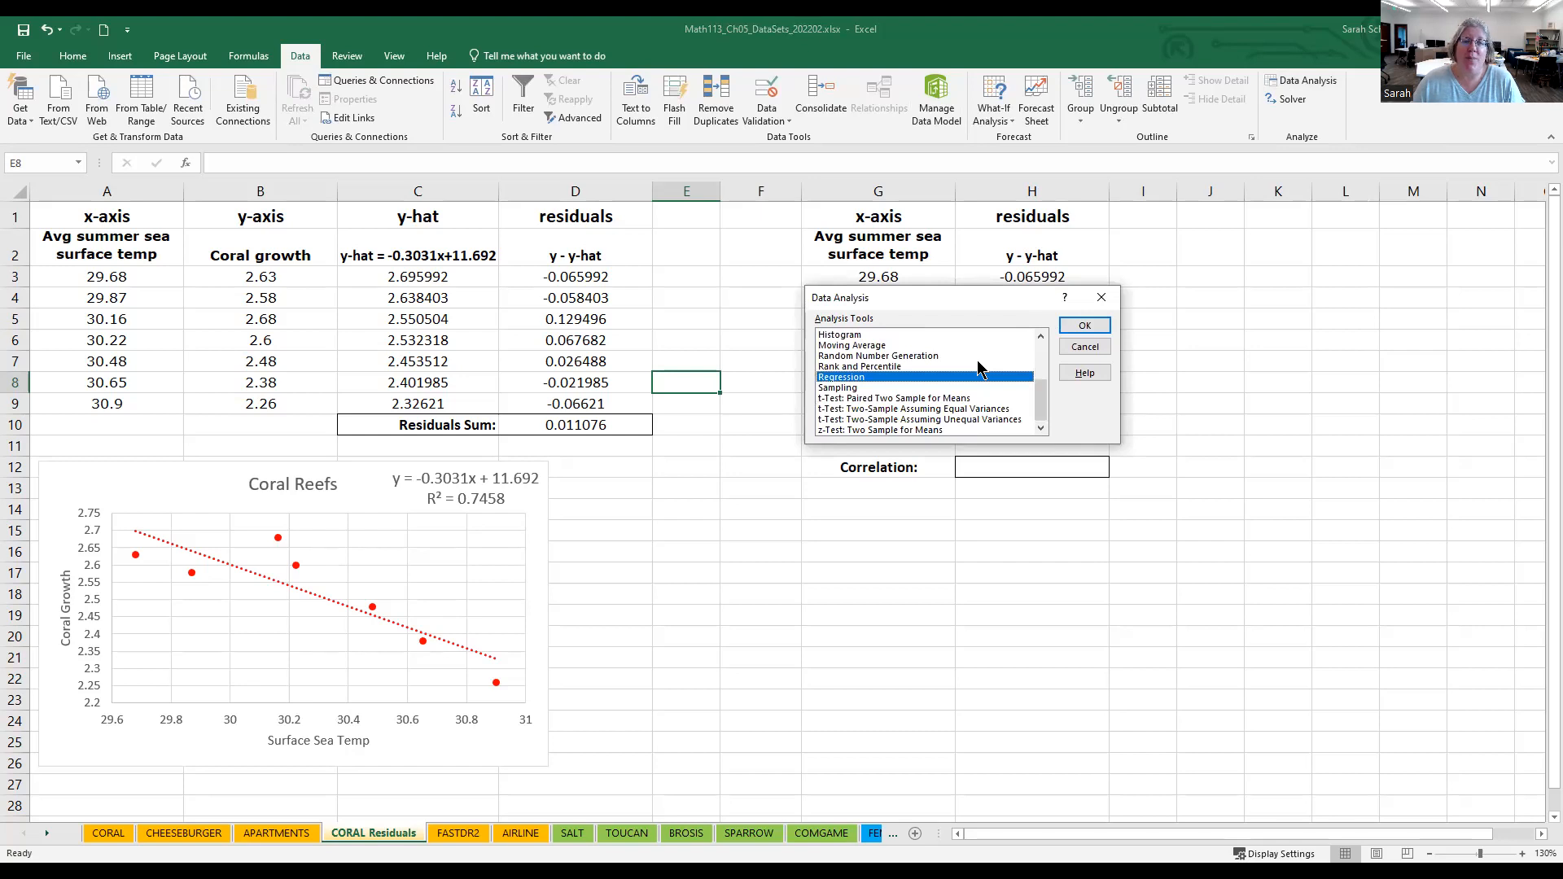
double_click(887, 378)
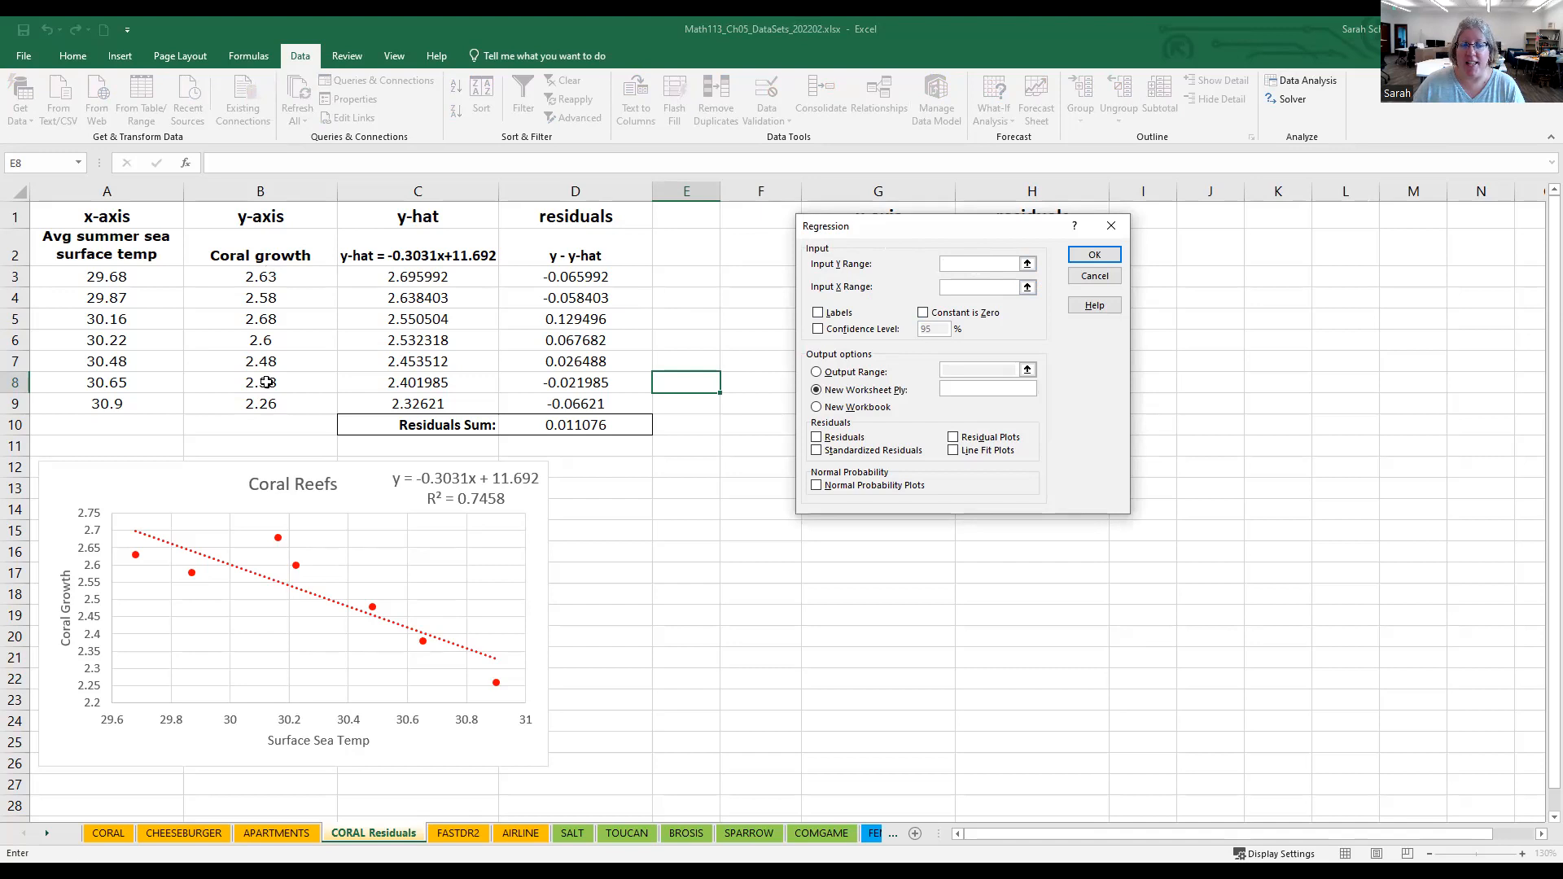
left_click_drag(260, 277, 266, 402)
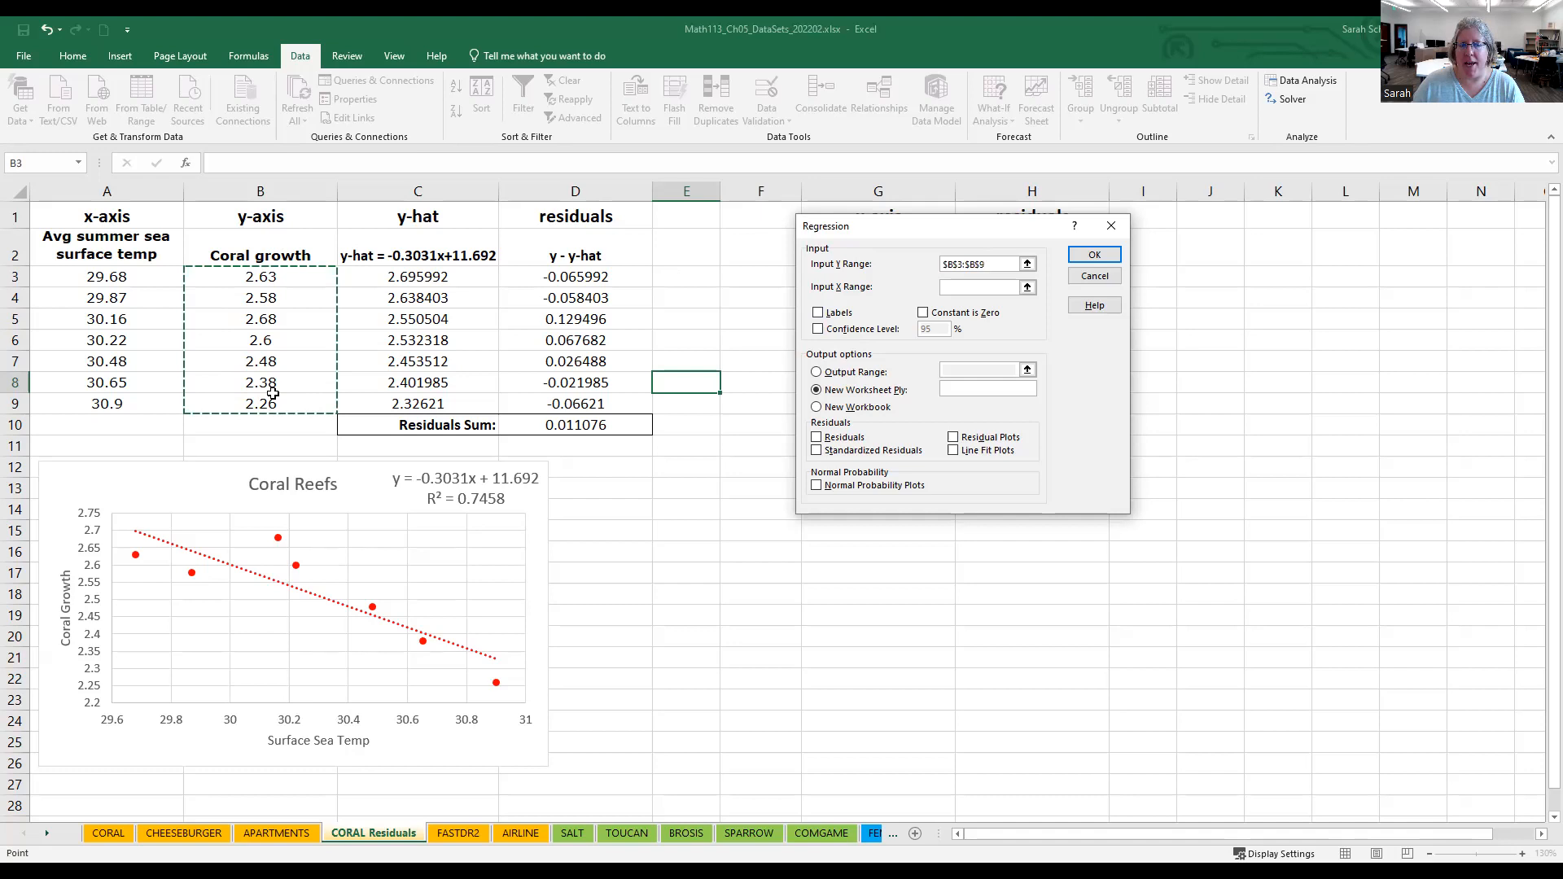
left_click(976, 286)
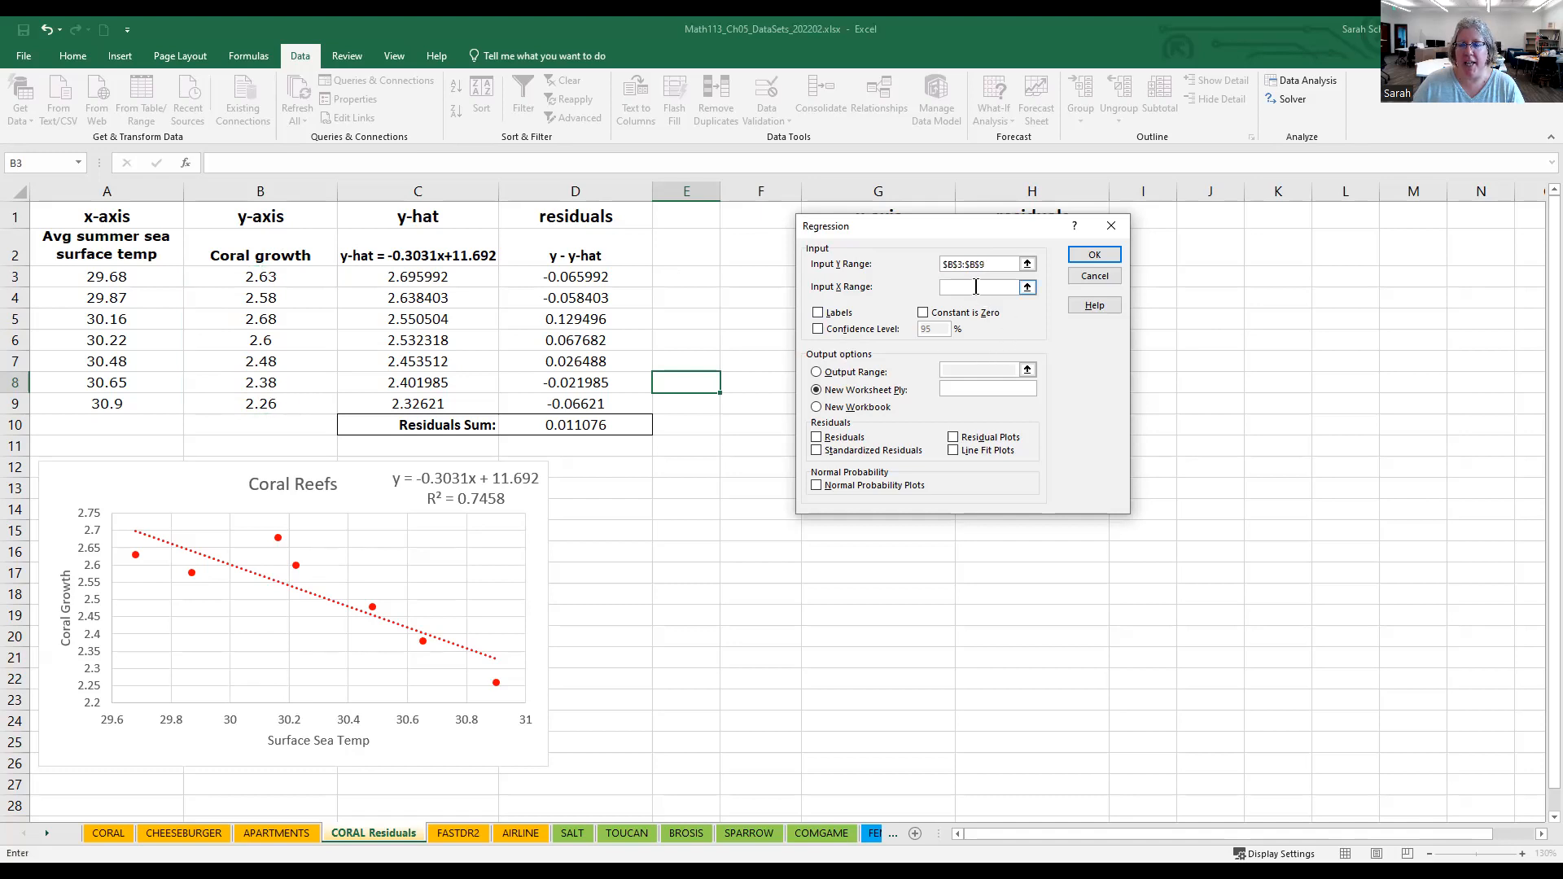
left_click(115, 277)
left_click_drag(115, 277, 154, 405)
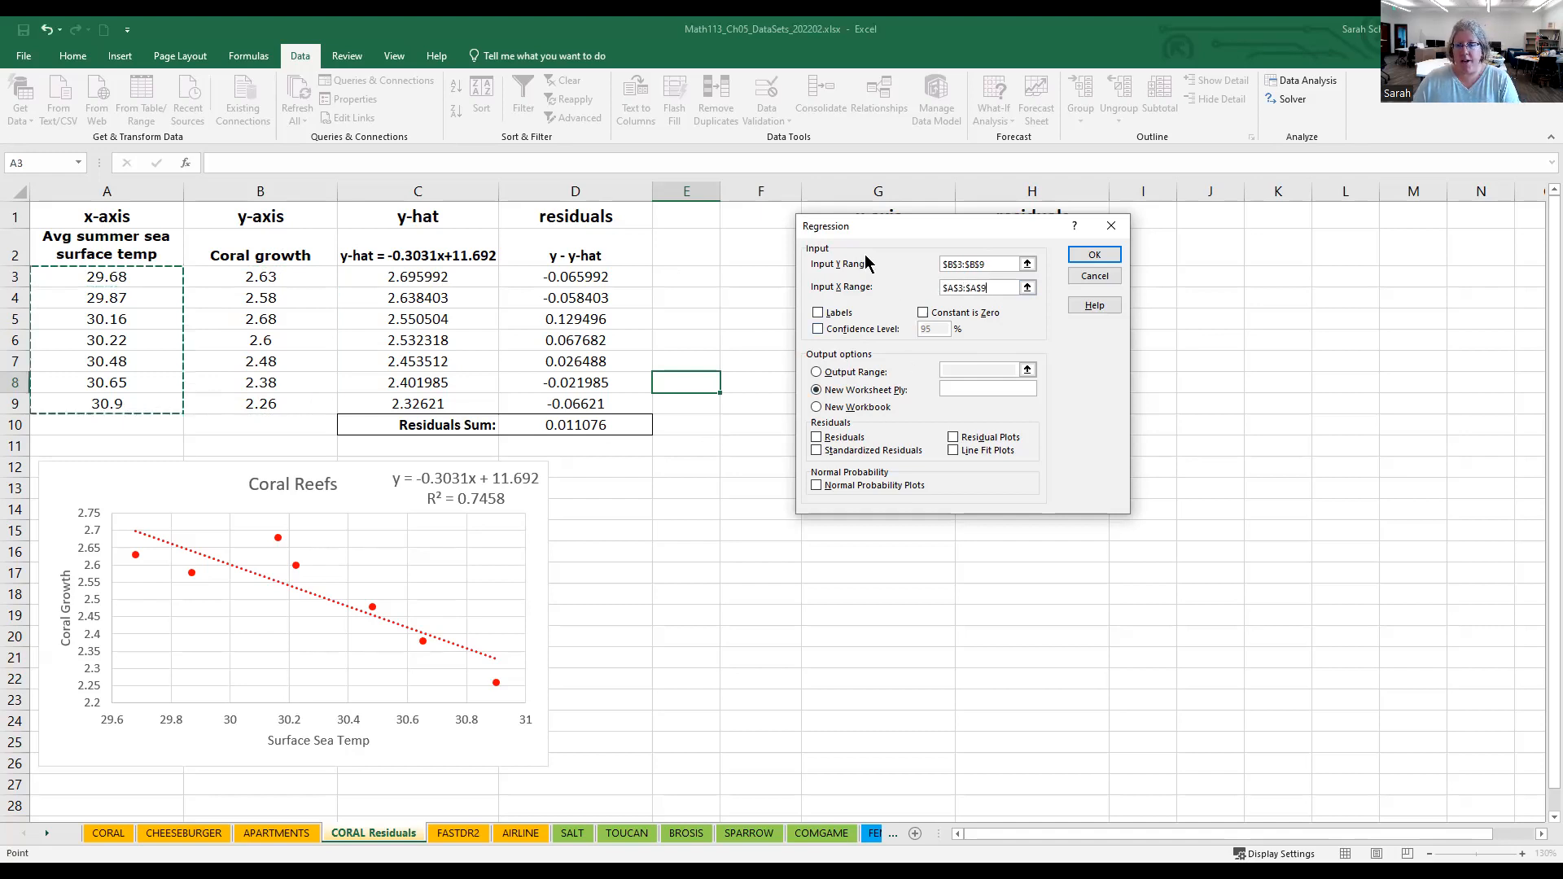
Include Residuals in the regression, set the output range to F14, and generate the summary and residual output.
left_click(818, 440)
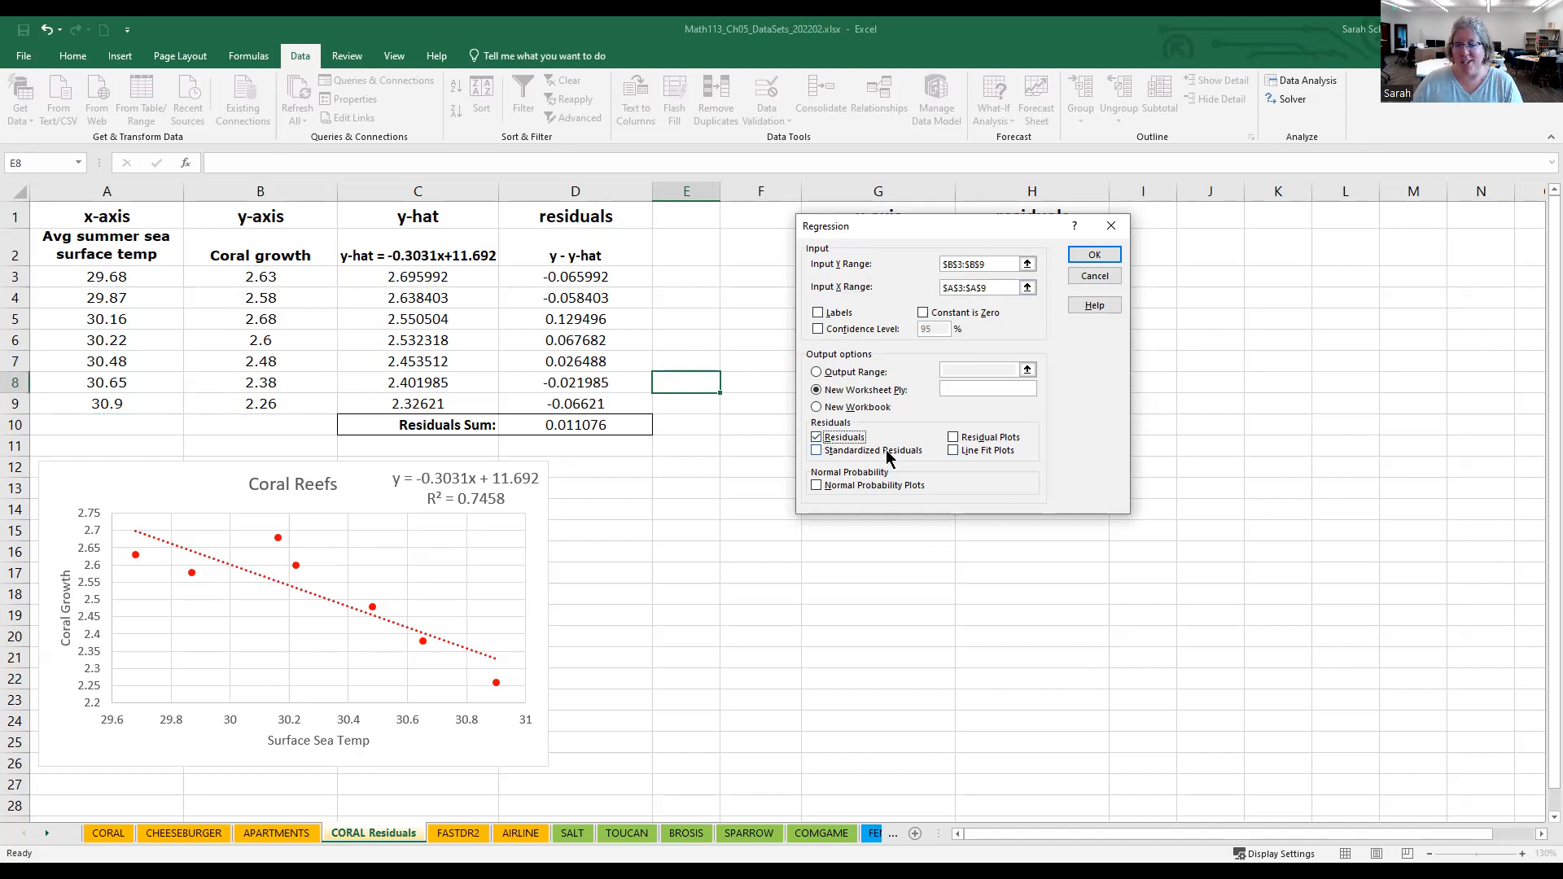
left_click(815, 372)
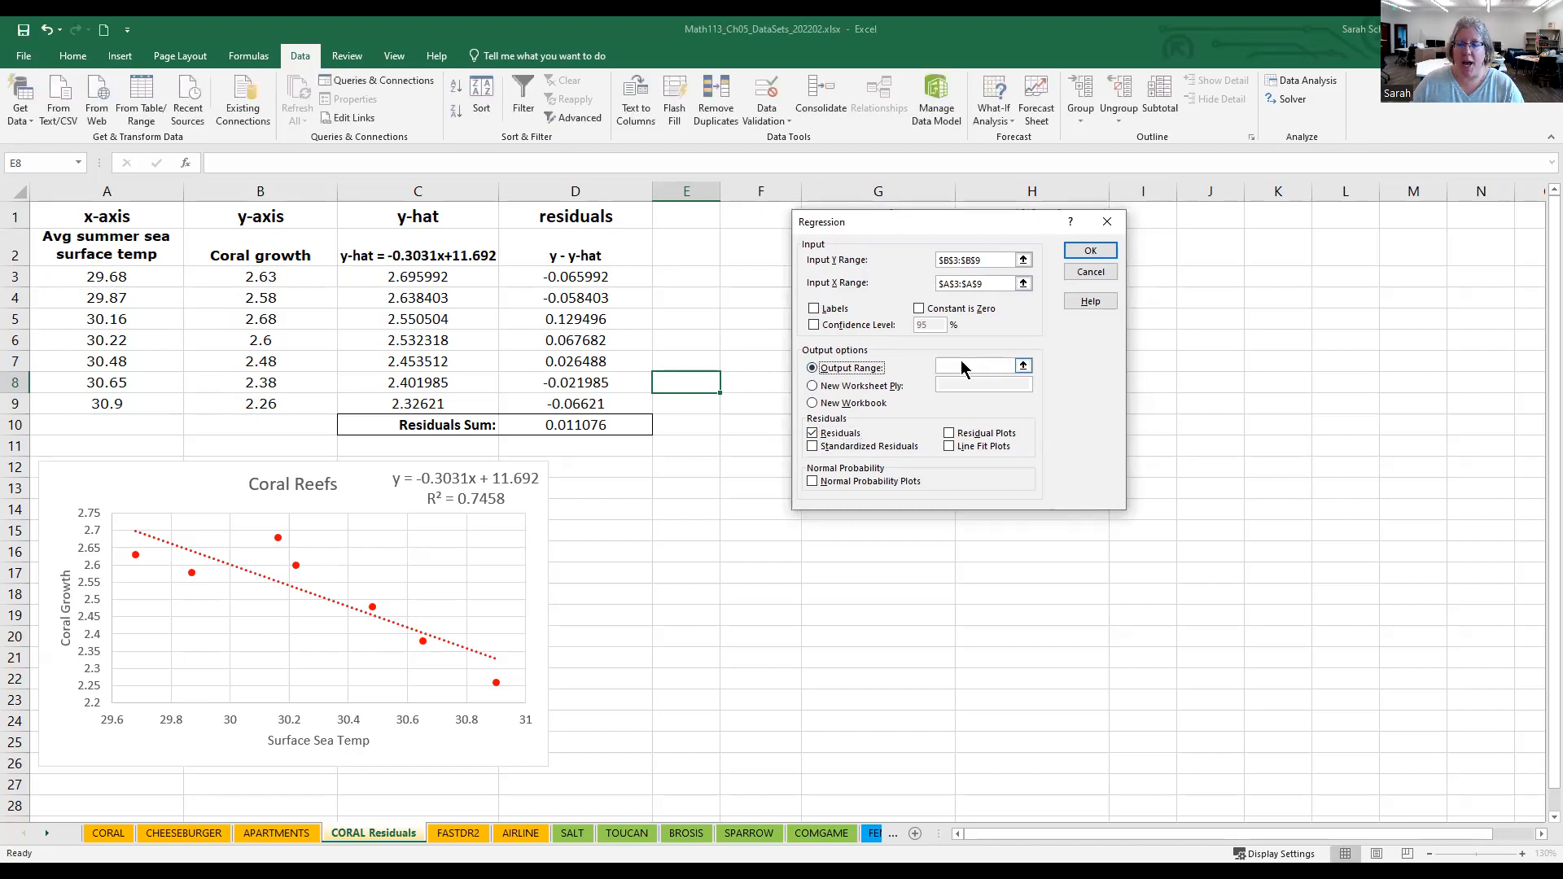
left_click(959, 365)
left_click(759, 509)
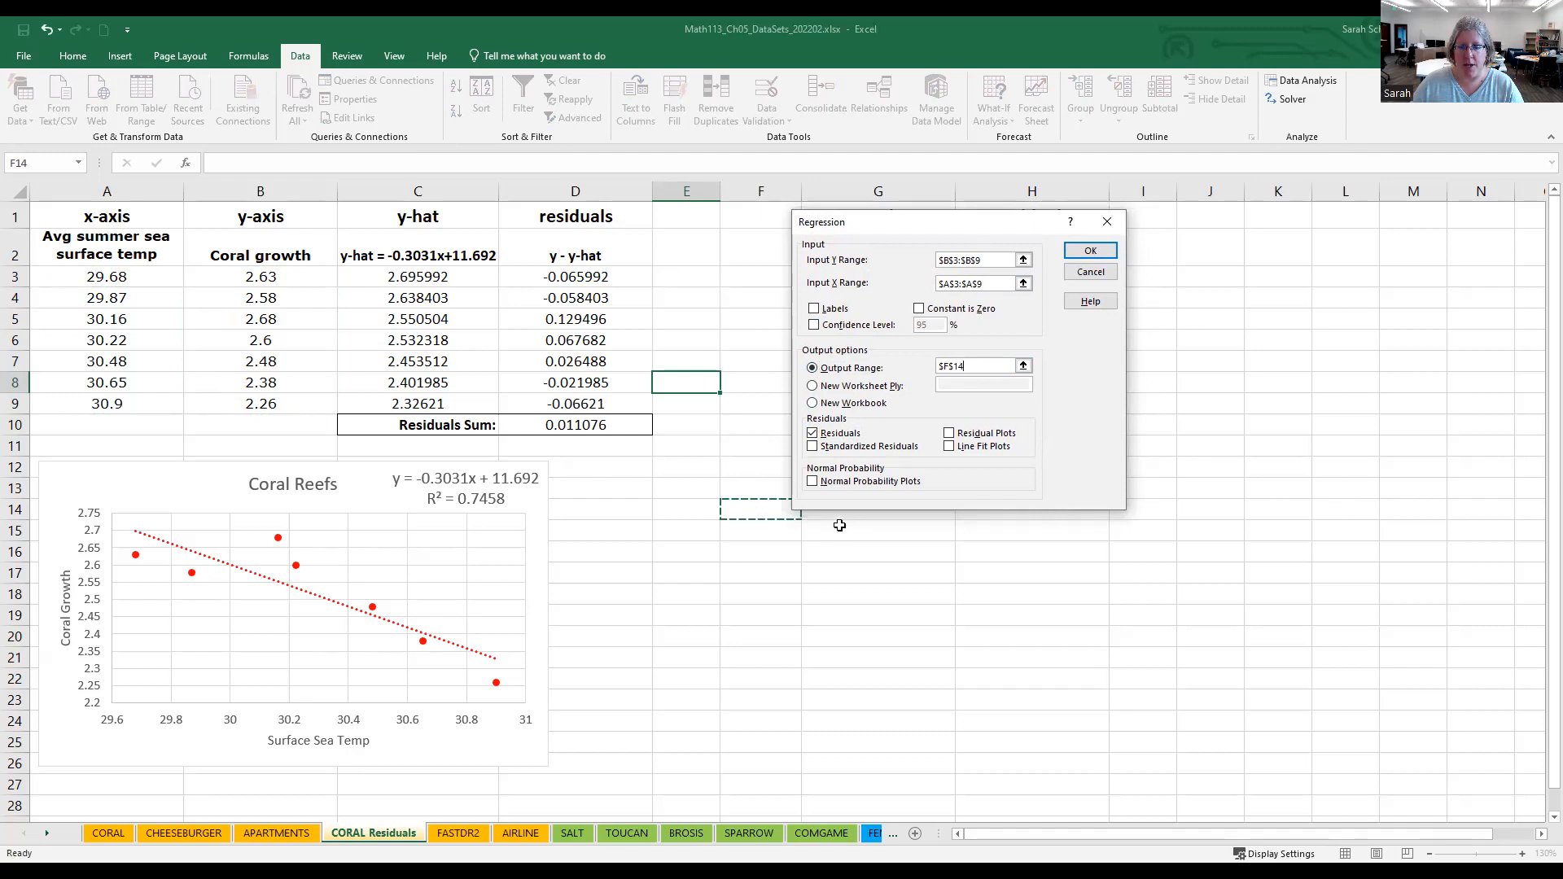
left_click(1091, 252)
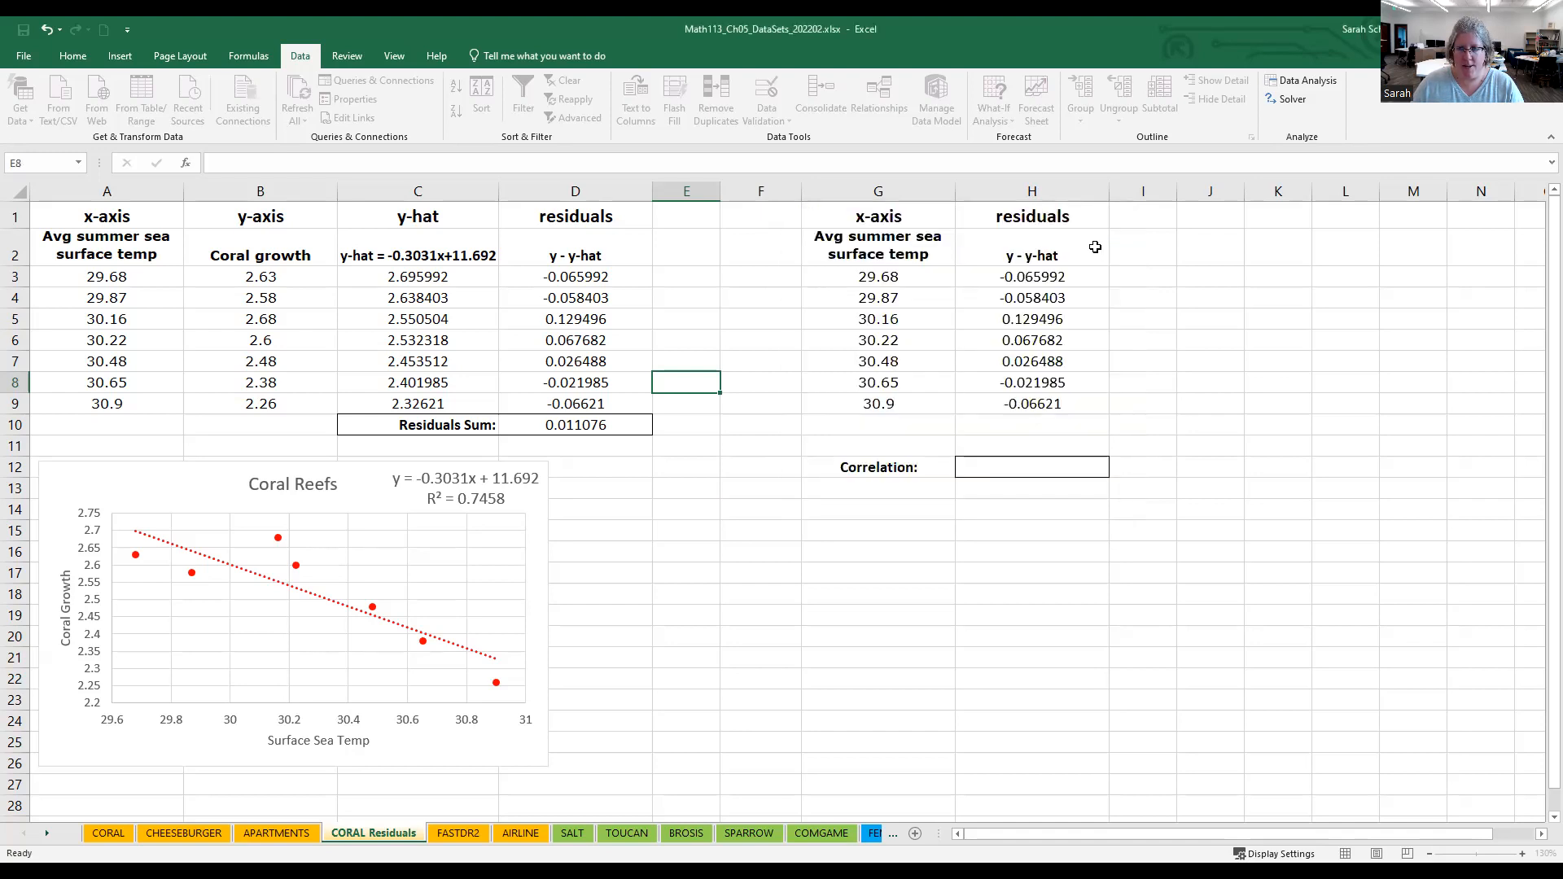
scroll(953, 616, "down", 3)
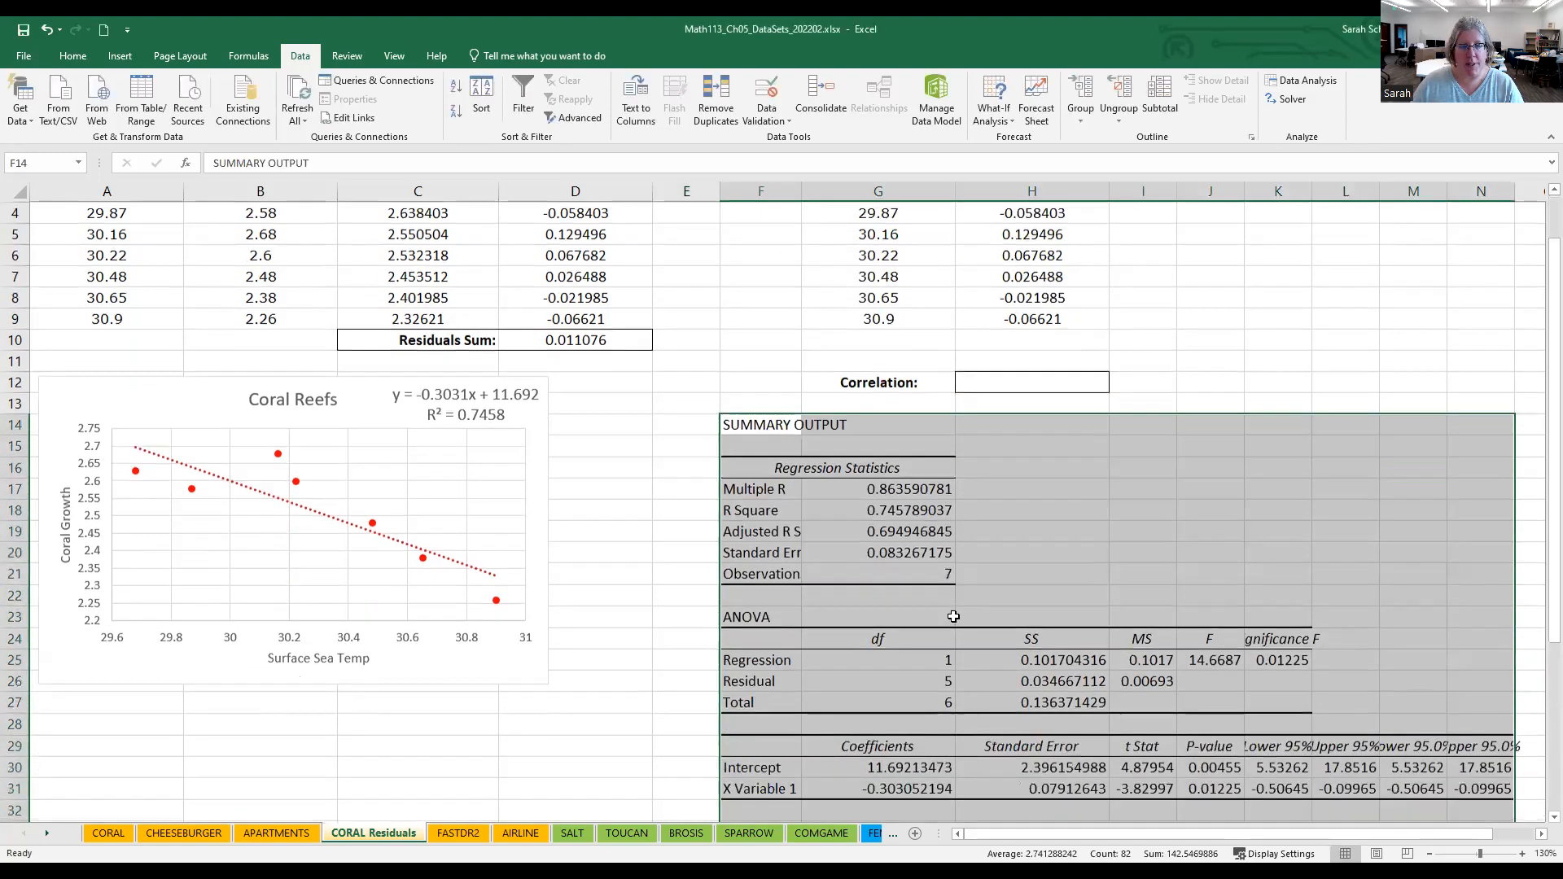
scroll(954, 616, "down", 5)
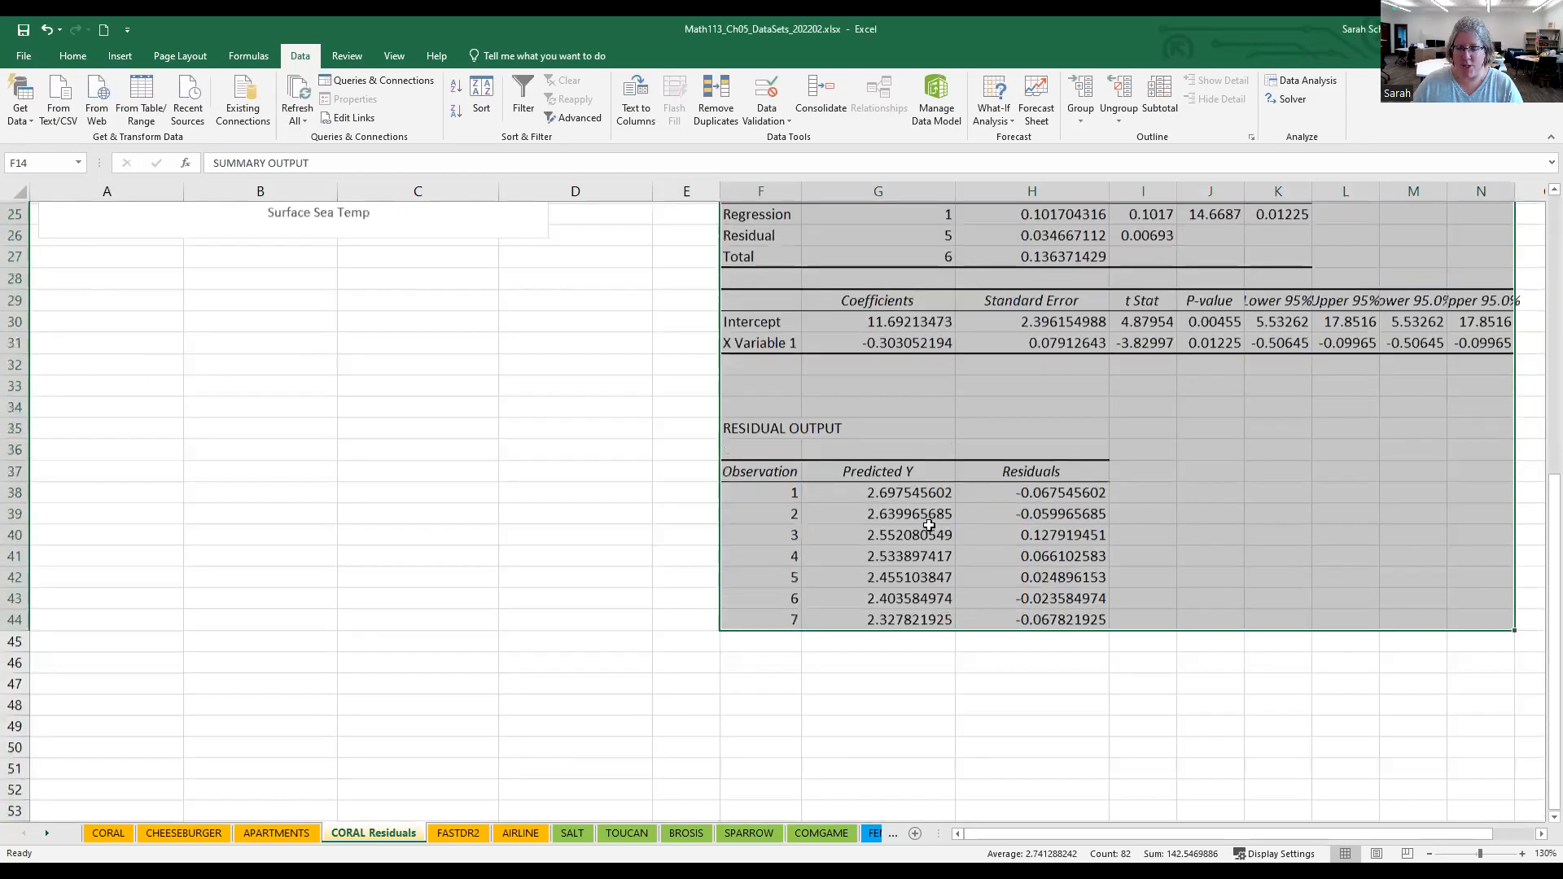
Compare the predicted values and residuals in the regression output with those calculated by formula in columns C and D.
left_click(924, 533)
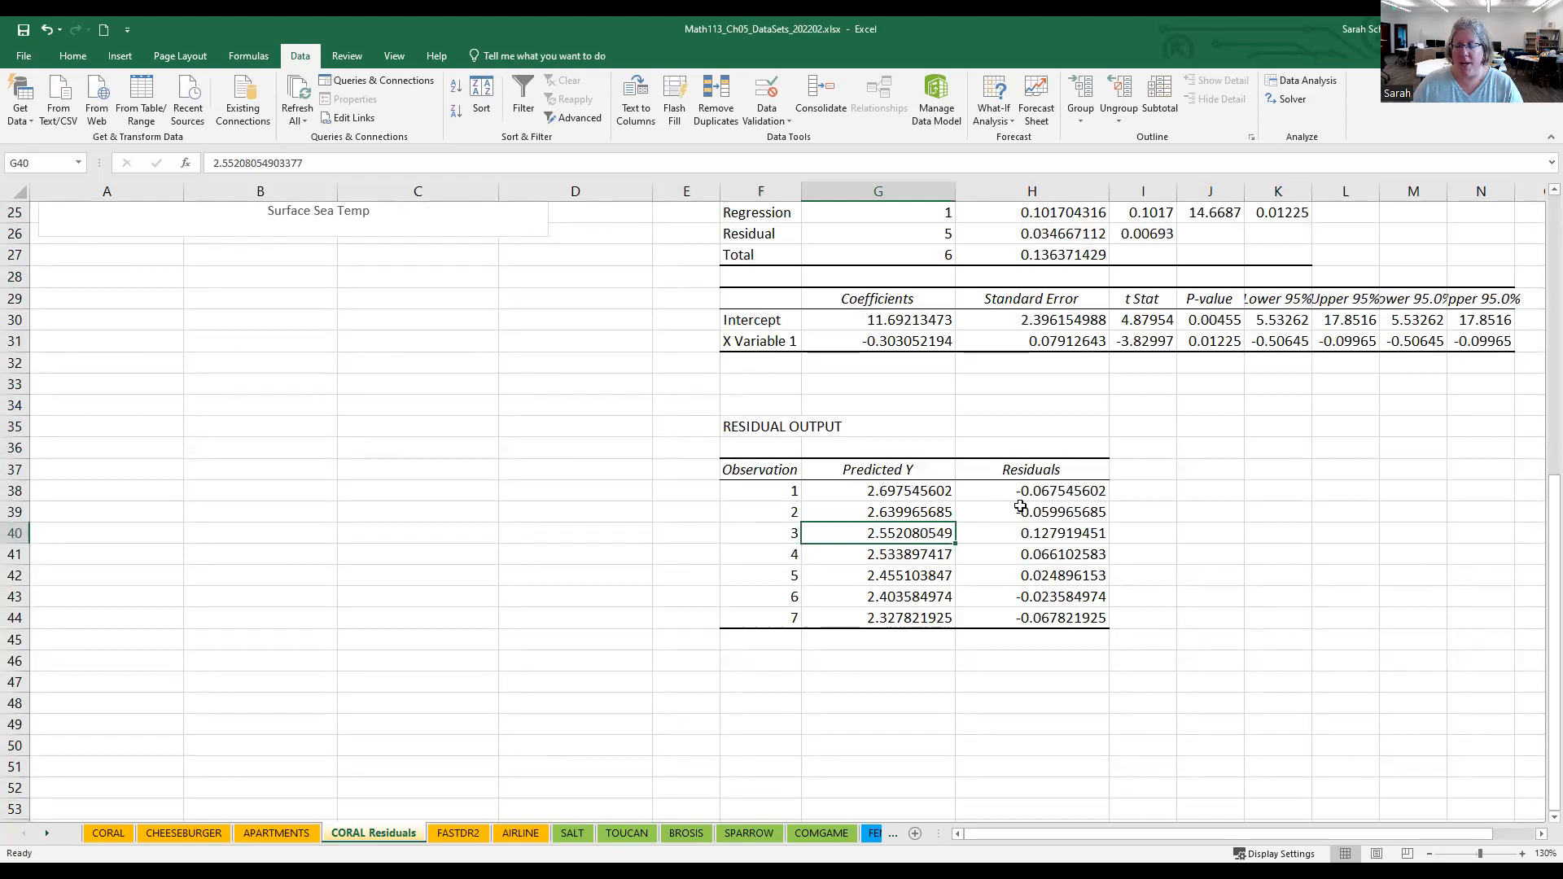
scroll(1114, 505, "up", 8)
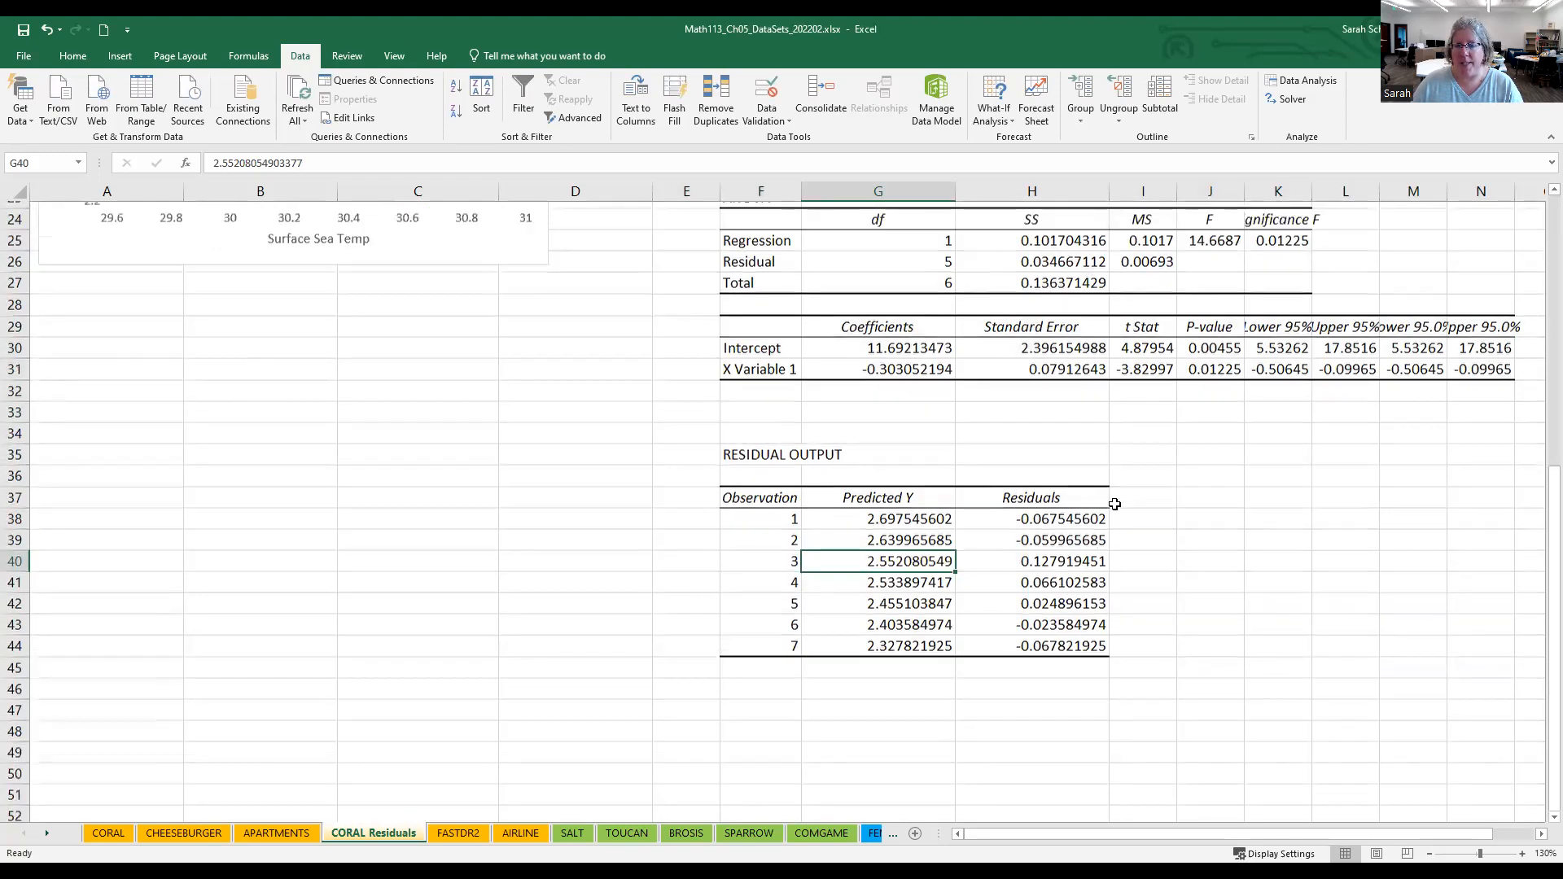
left_click(619, 275)
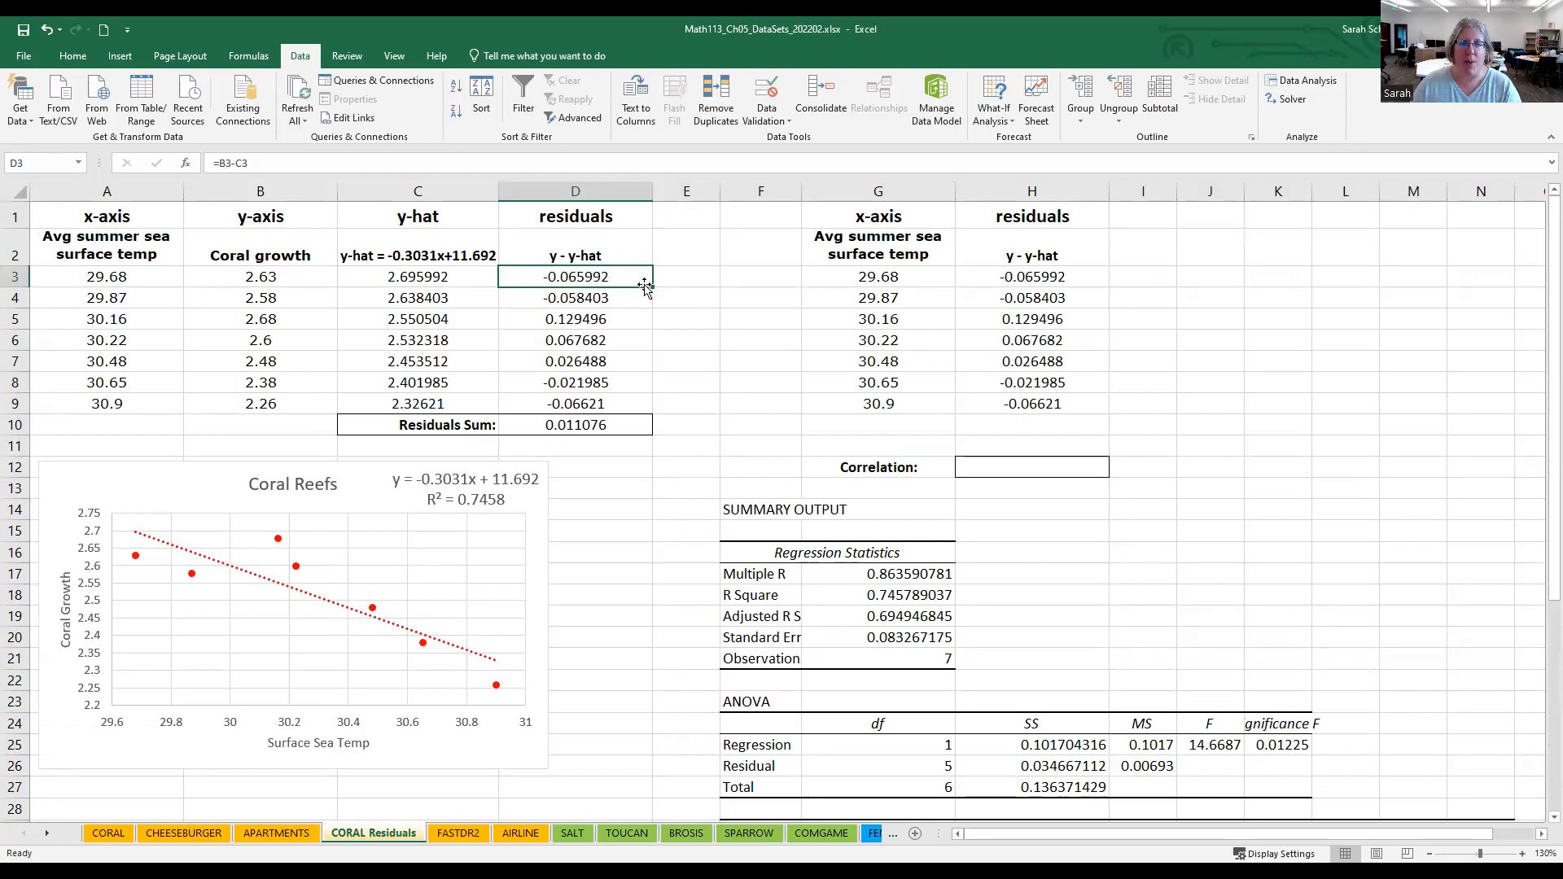
scroll(680, 447, "down", 4)
scroll(680, 447, "down", 2)
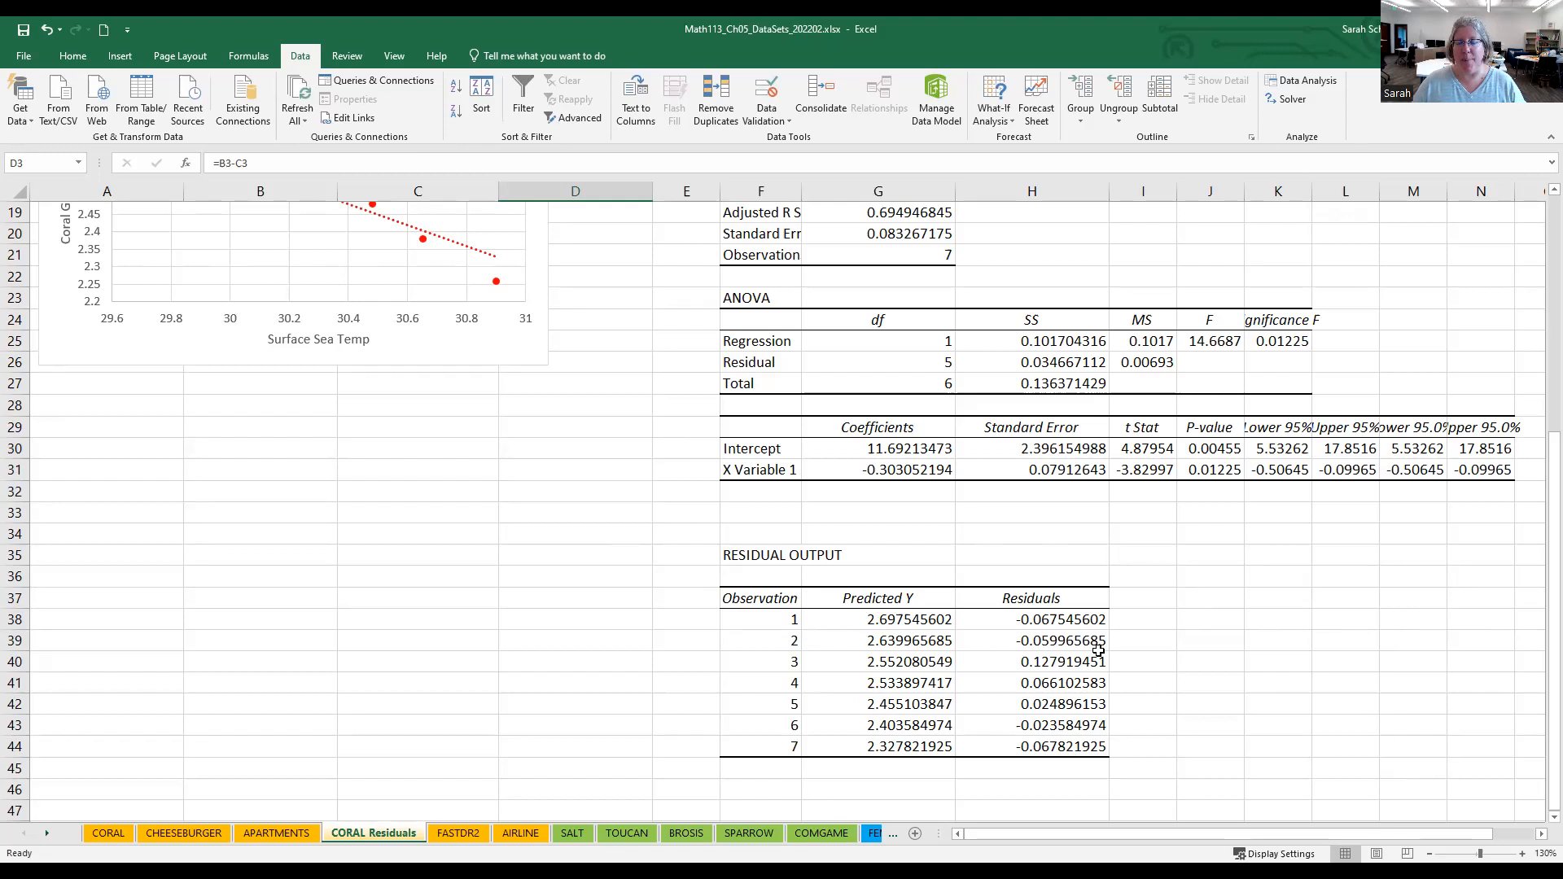
scroll(1100, 649, "up", 6)
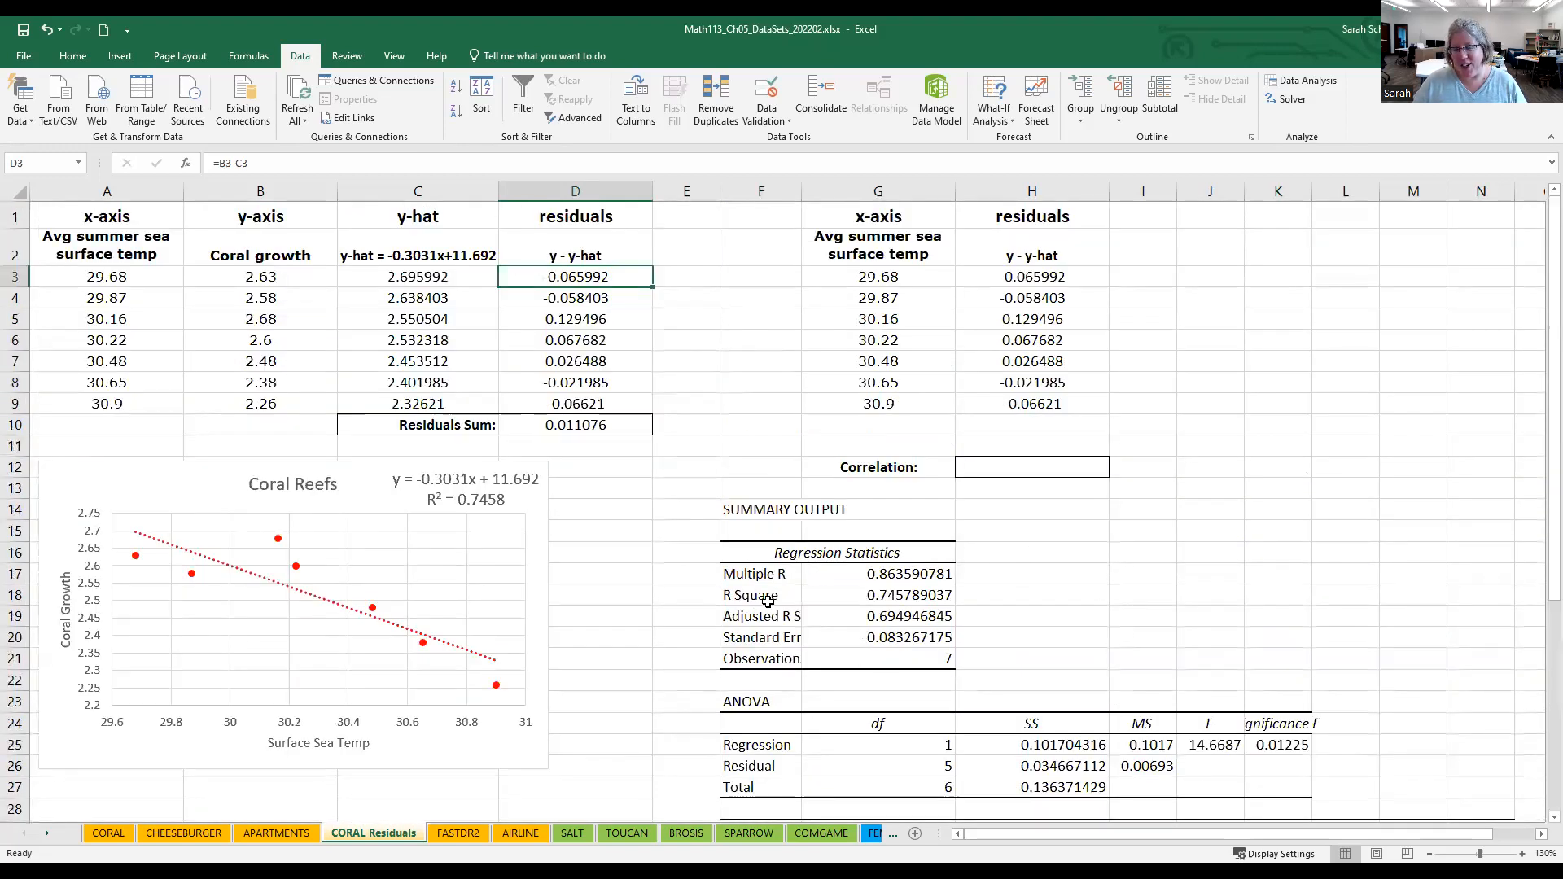
scroll(860, 683, "down", 3)
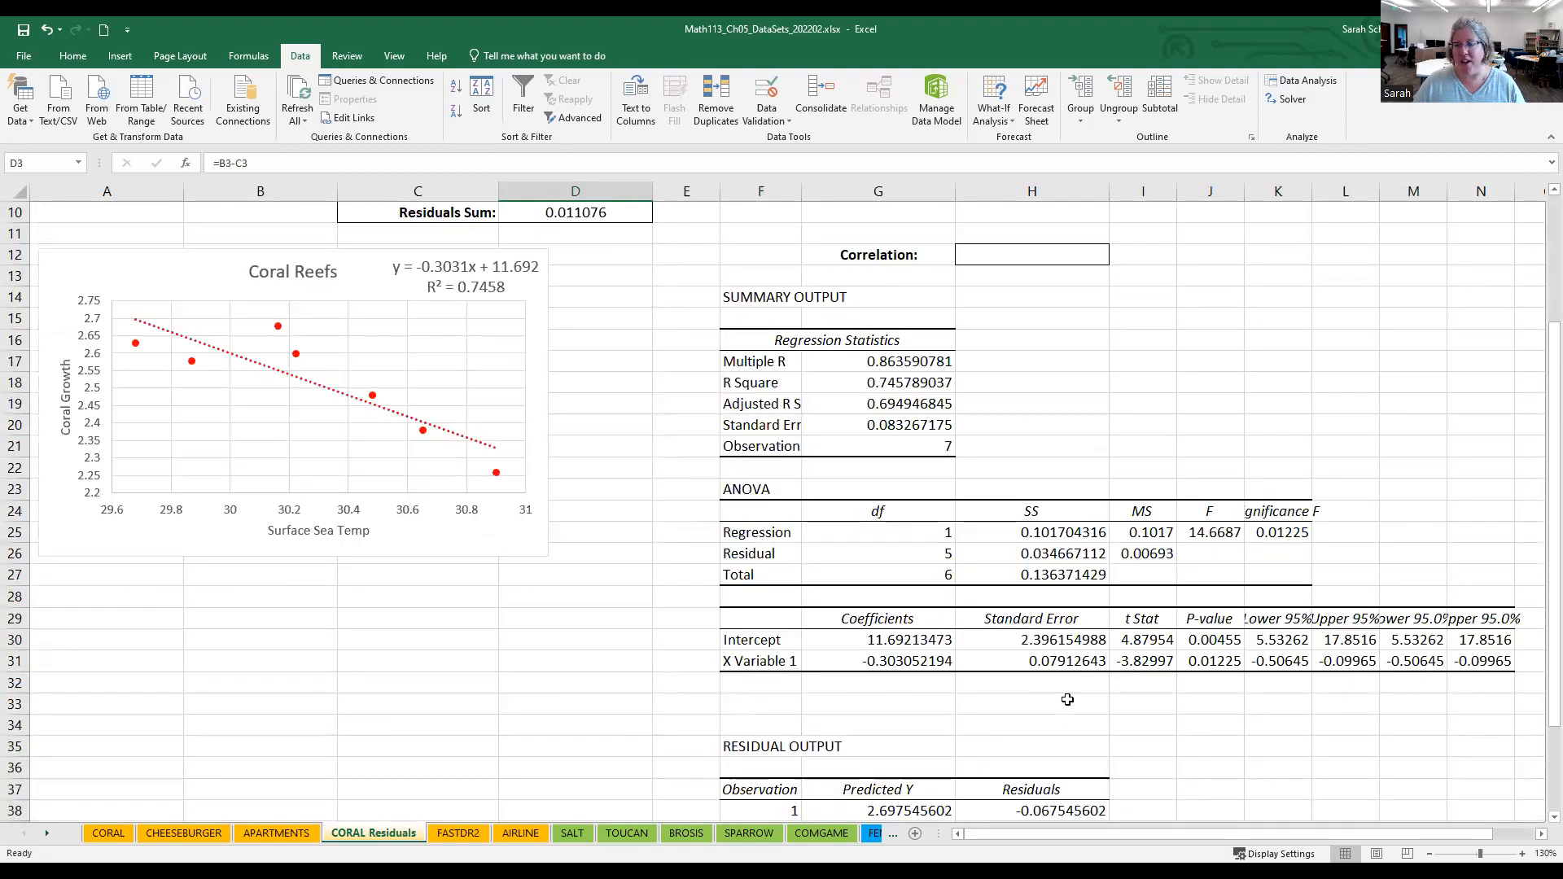
scroll(1067, 699, "up", 3)
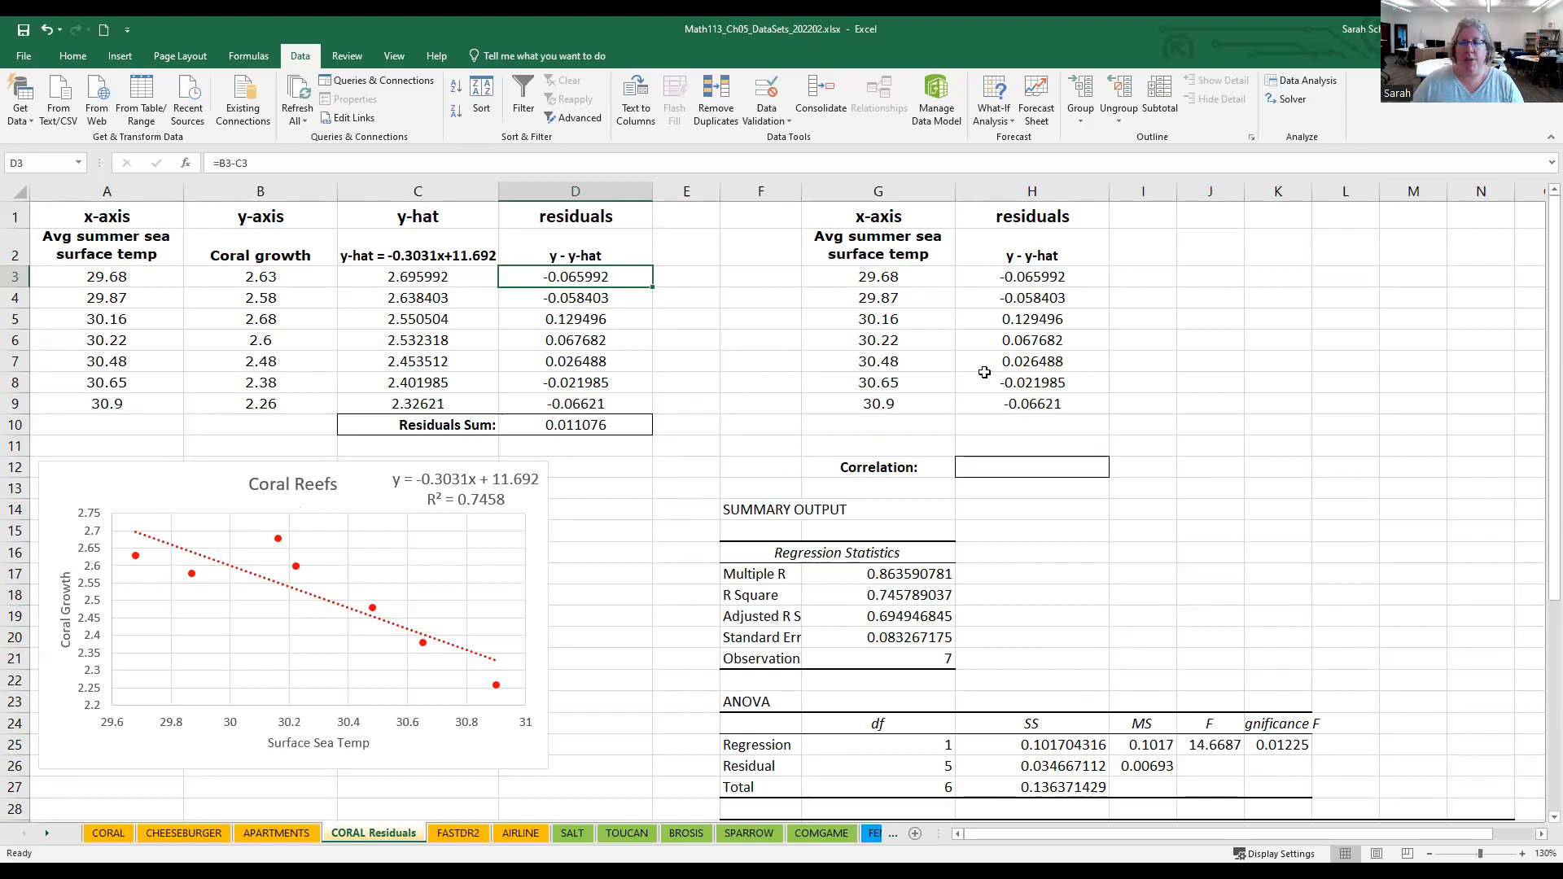
Calculate the correlation between sea surface temperature and the residuals in cell H12 with CORREL, using G3:G9 and H3:H9.
left_click_drag(846, 214, 1034, 475)
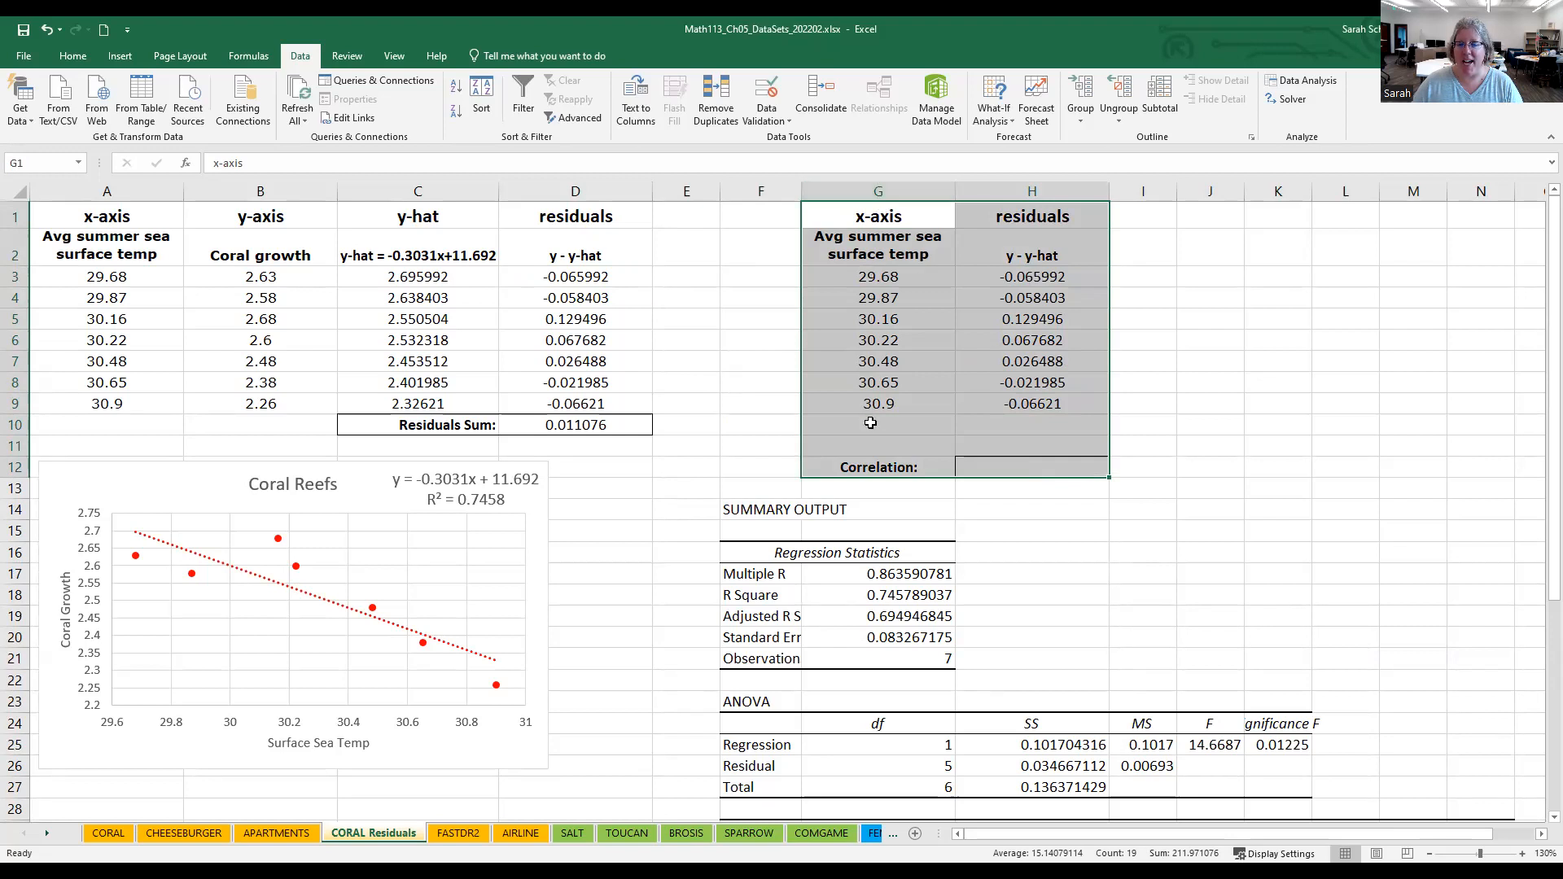
left_click(1007, 468)
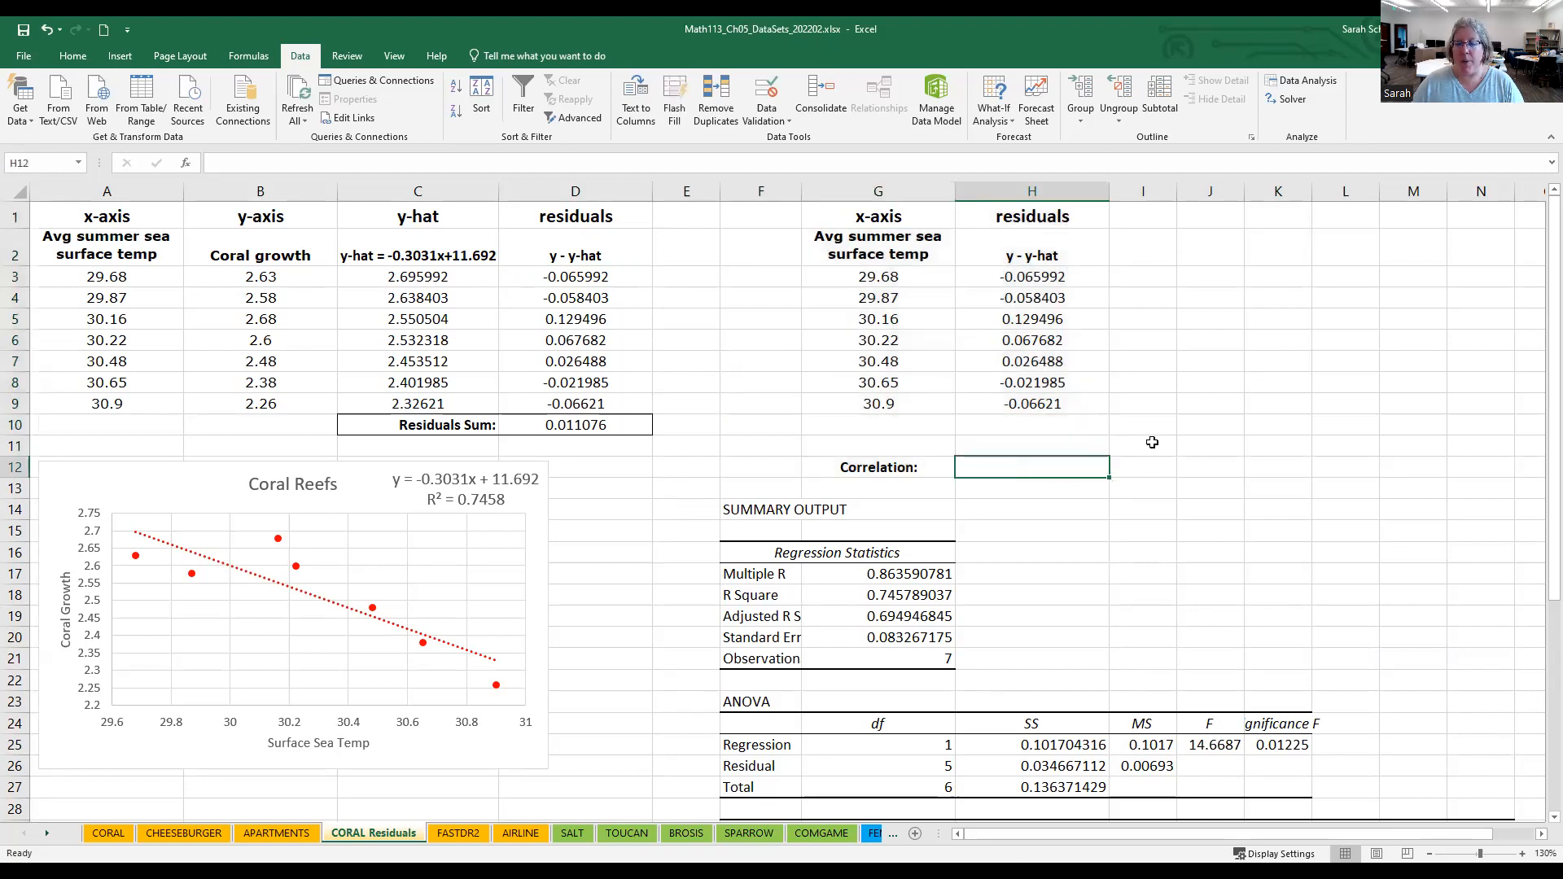
type("=C")
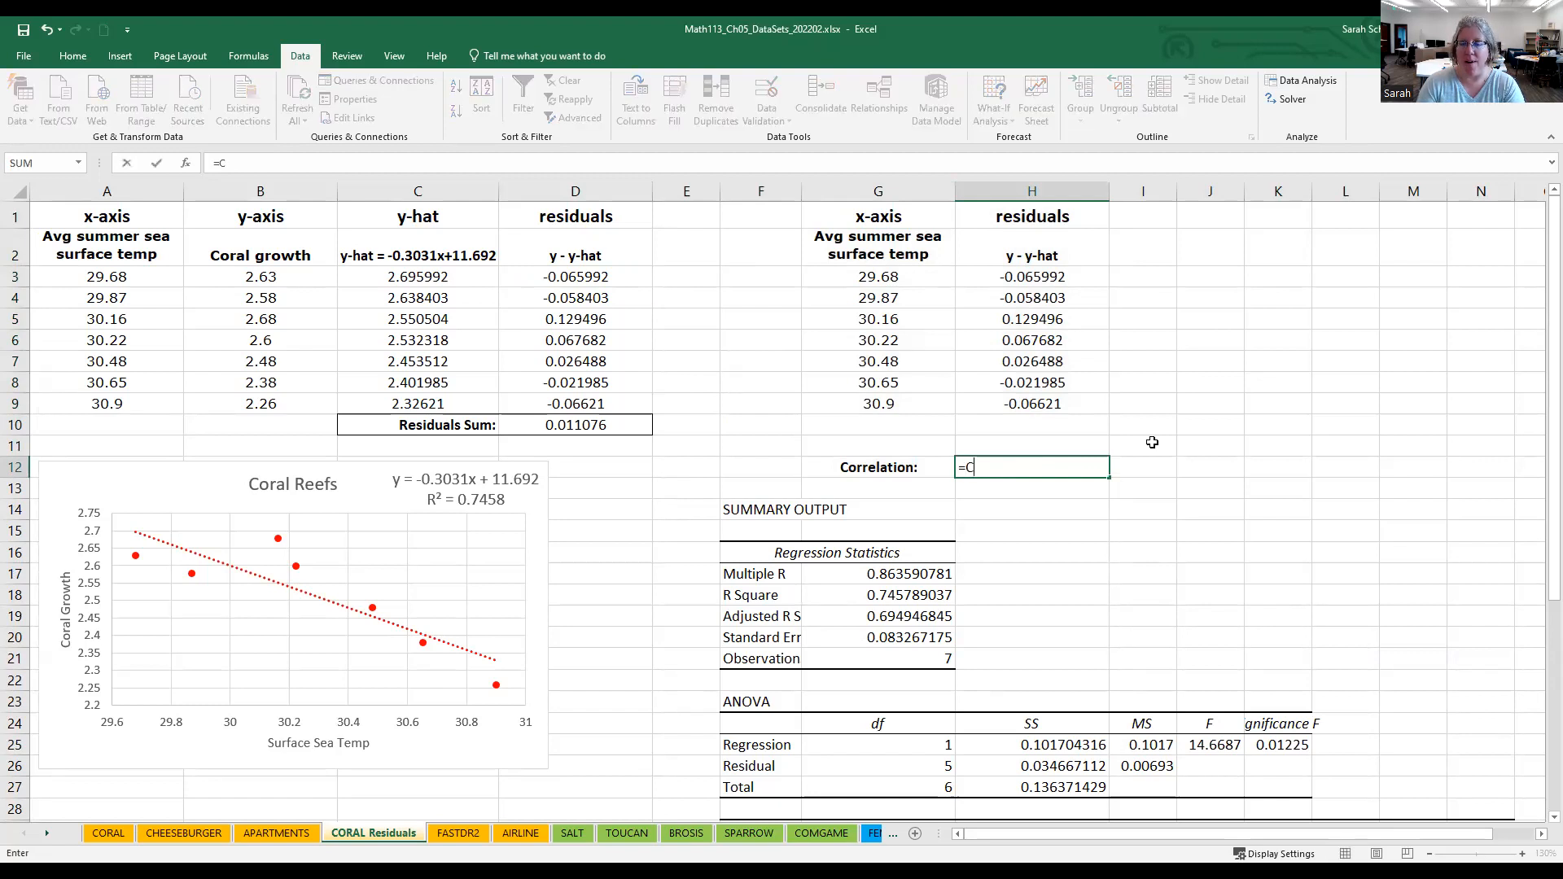
type("ORREL(")
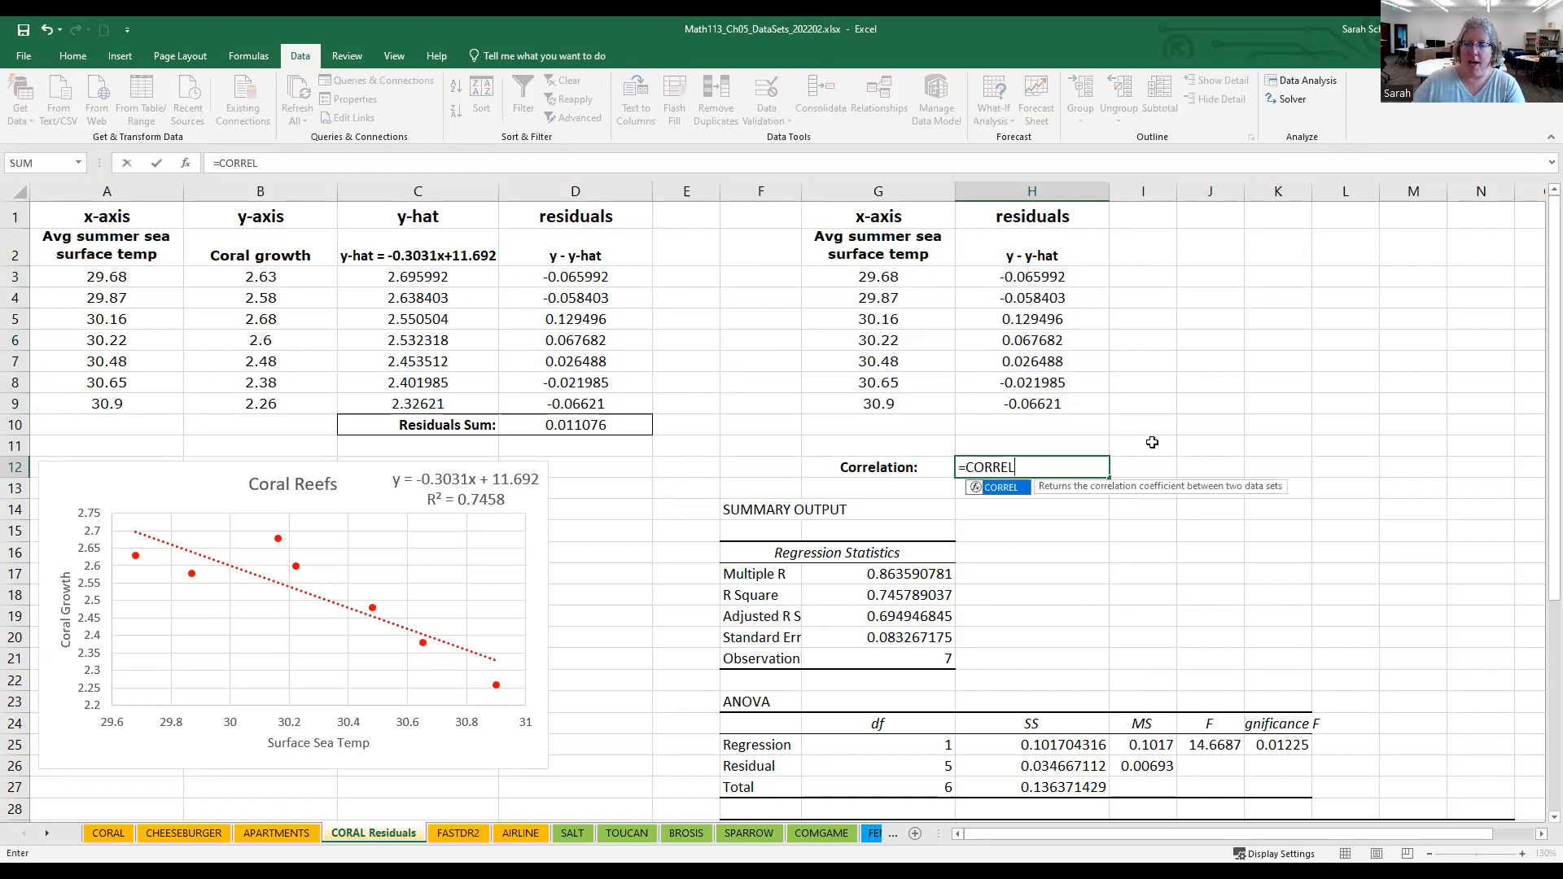
left_click(896, 405, "shift")
type(",")
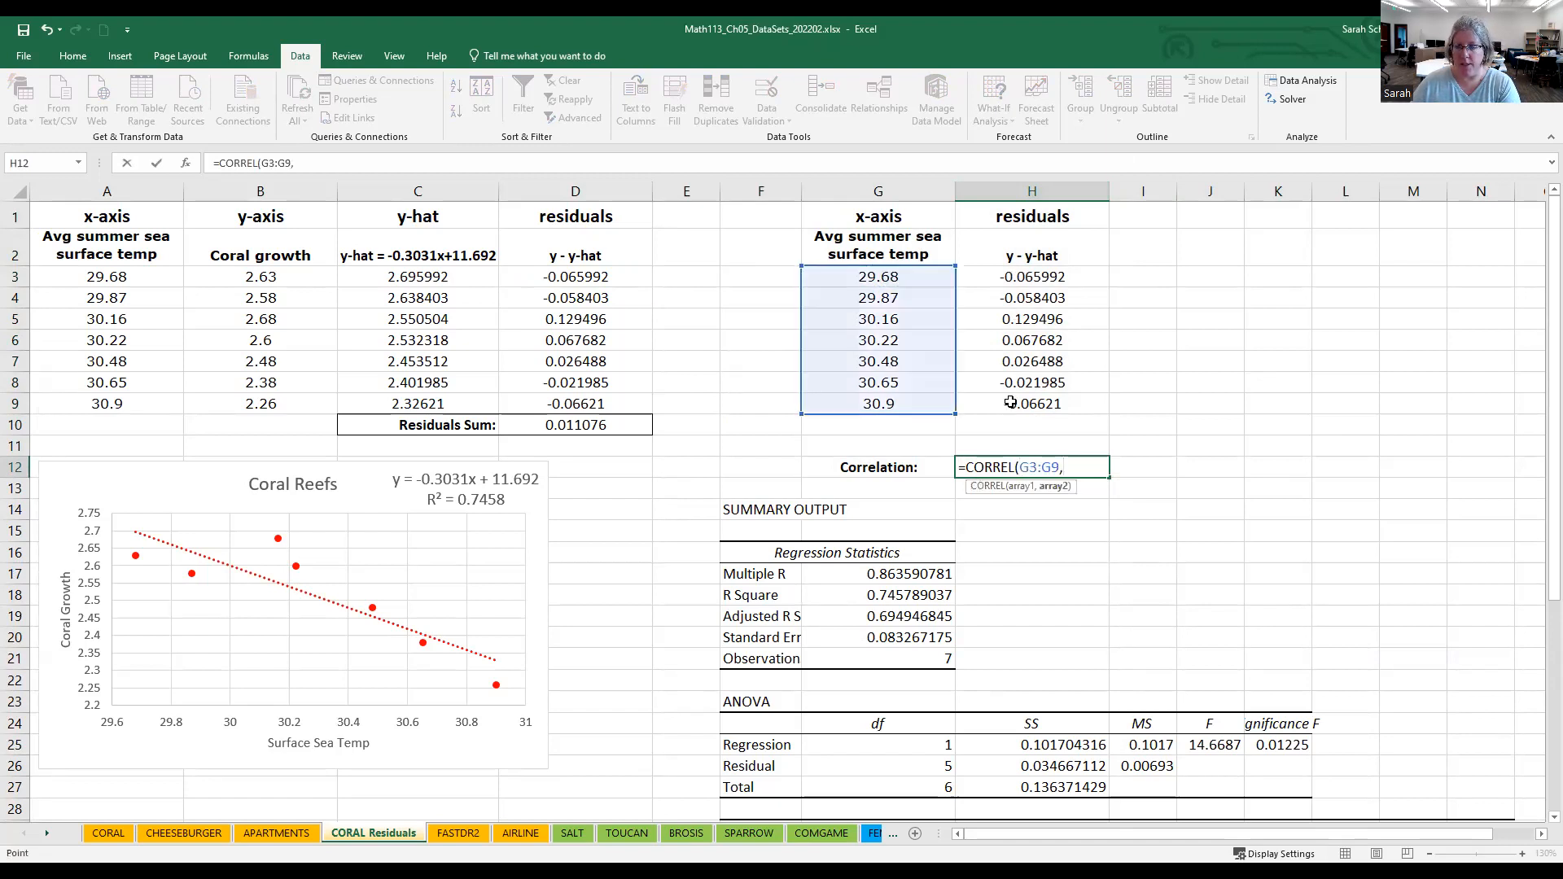
left_click_drag(1032, 276, 1009, 401)
key("Return")
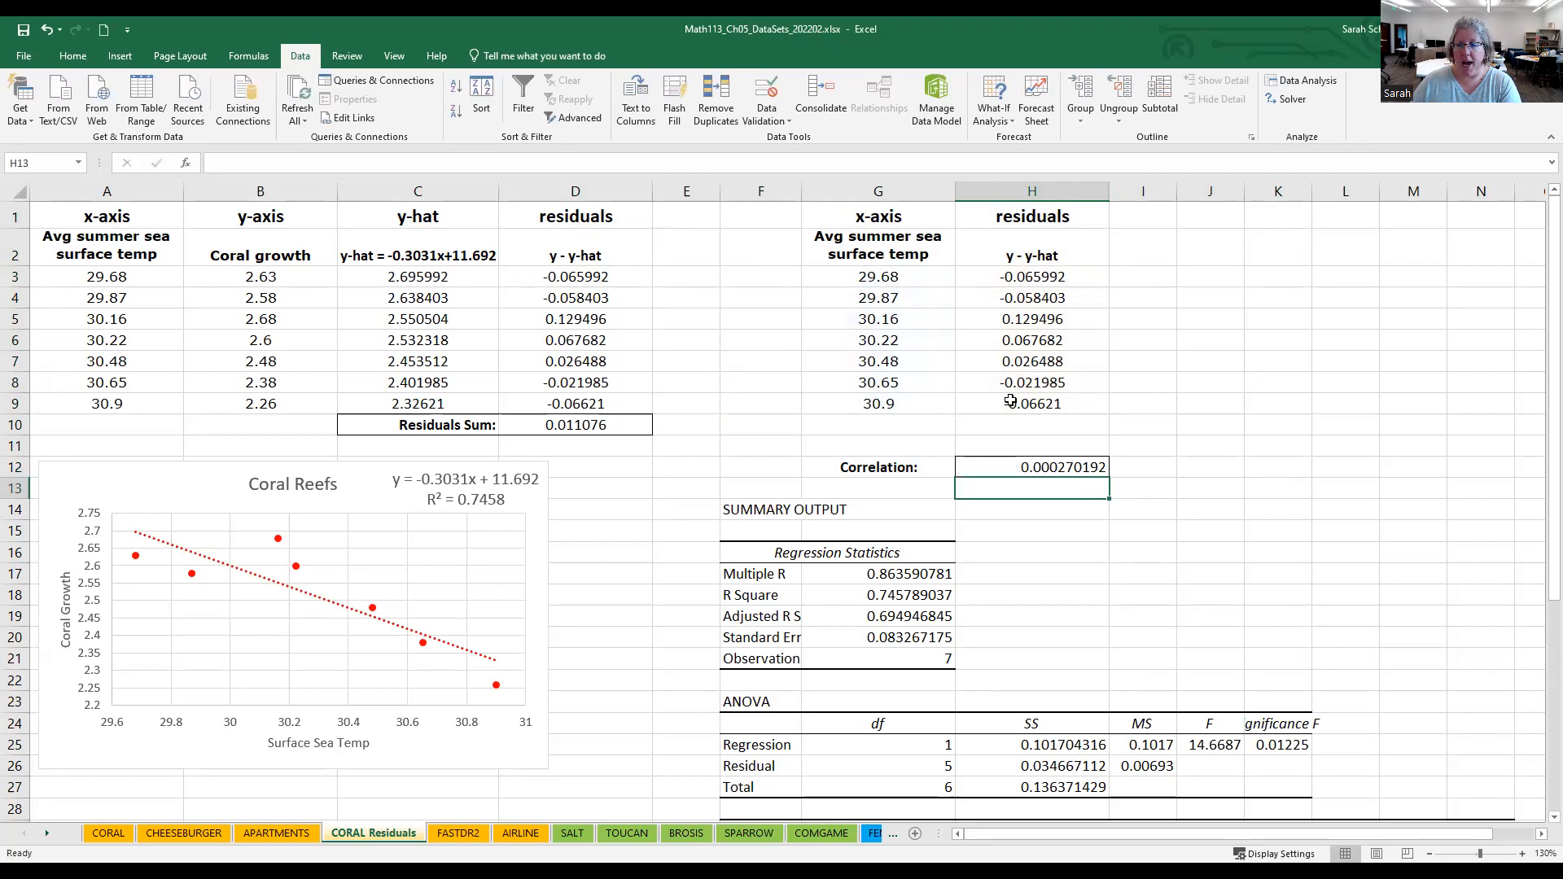